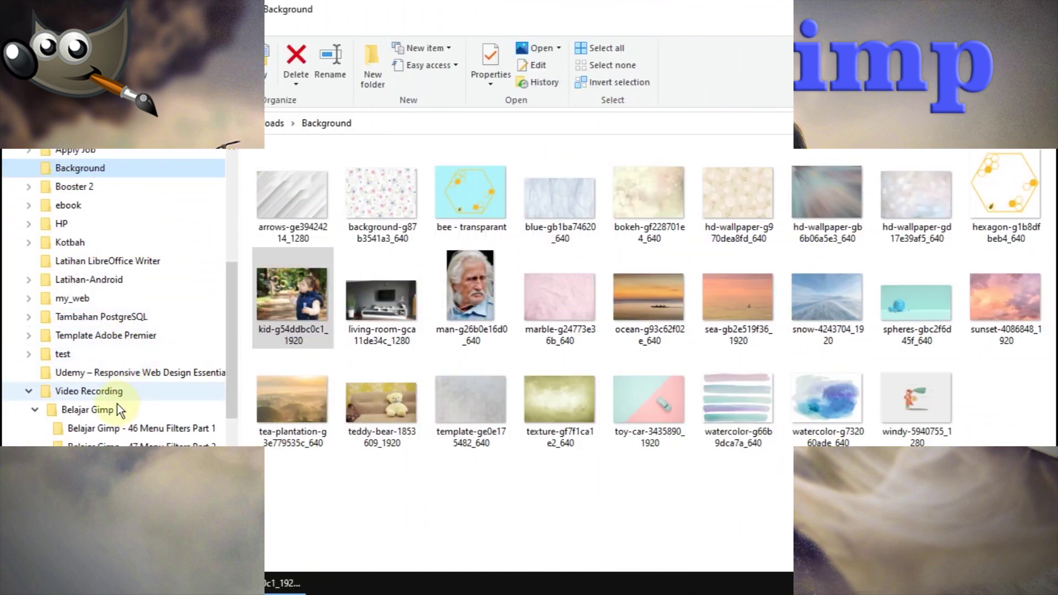
Step: Browse to the Belajar Gimp folder, then switch to GIMP showing kid-g54ddbc0c1_1920.jpg
left_click(104, 413)
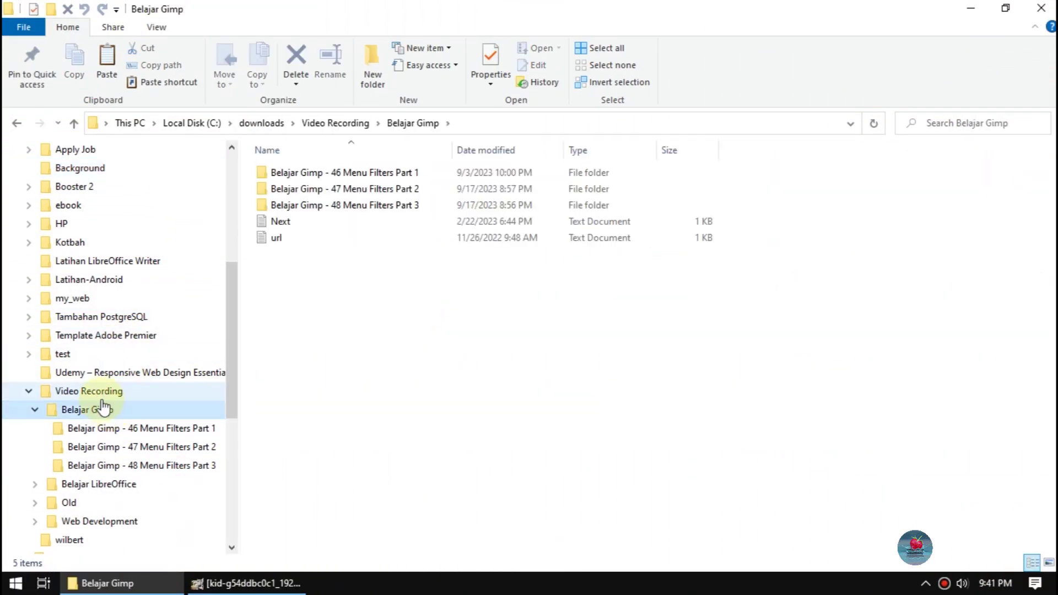
left_click(101, 392)
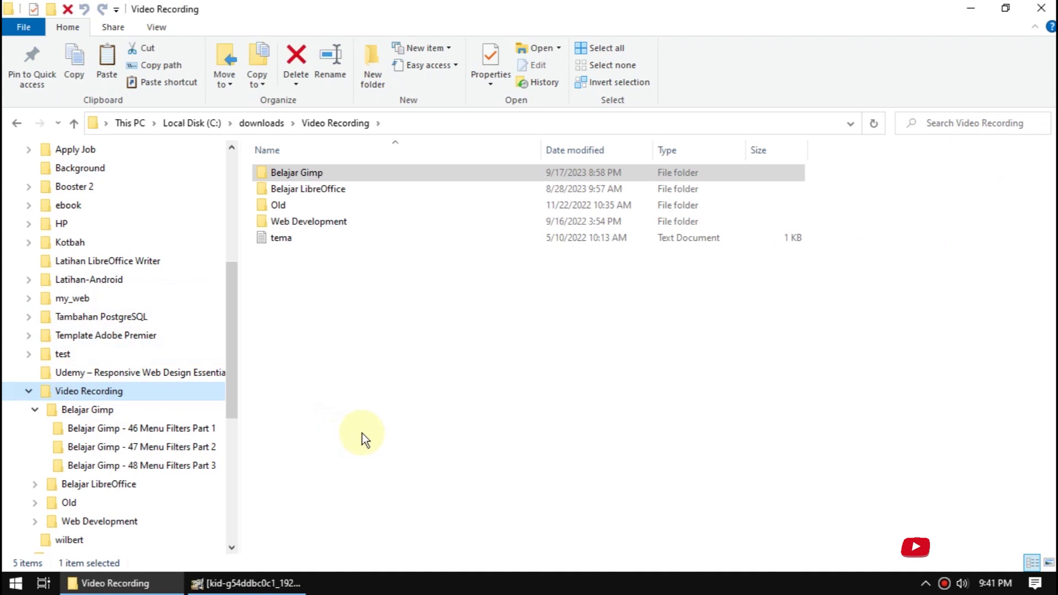
left_click(67, 411)
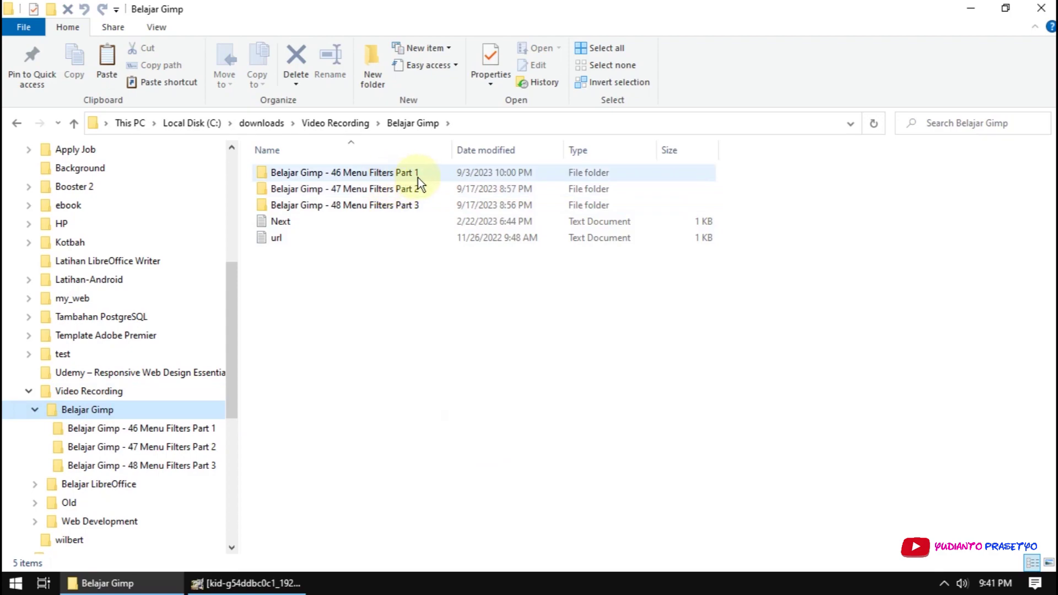
left_click(282, 582)
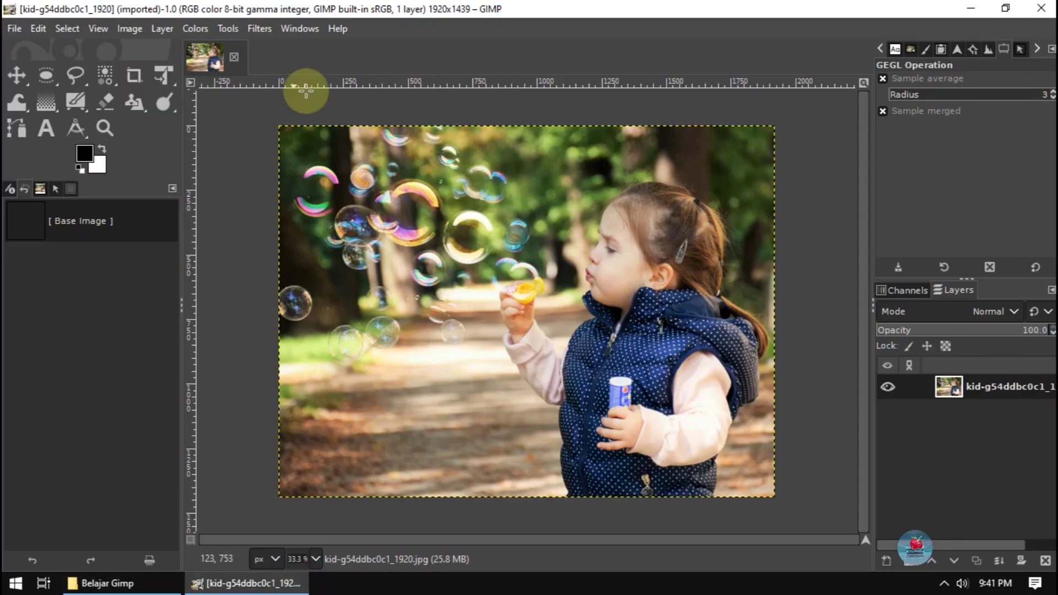
Step: Open Filters > Blur > Focus Blur on the bubble photo
left_click(257, 29)
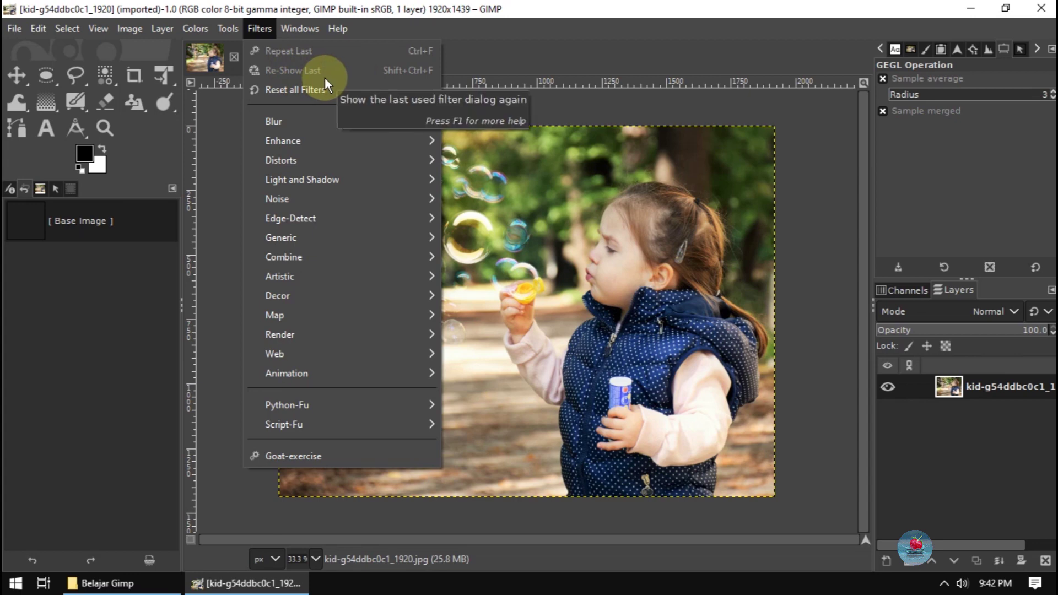
mouse_move(274, 121)
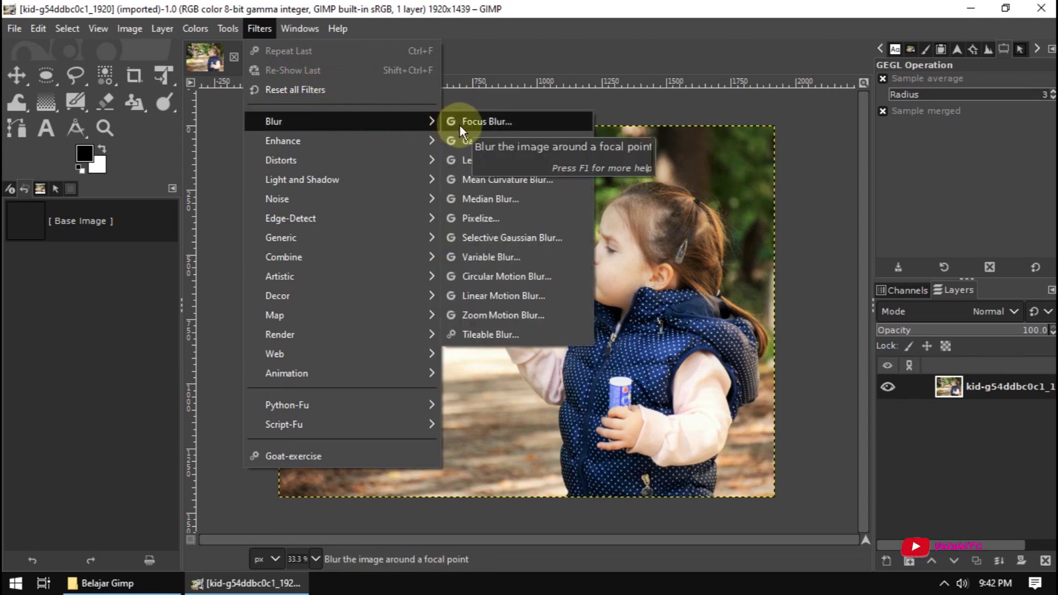
left_click(459, 126)
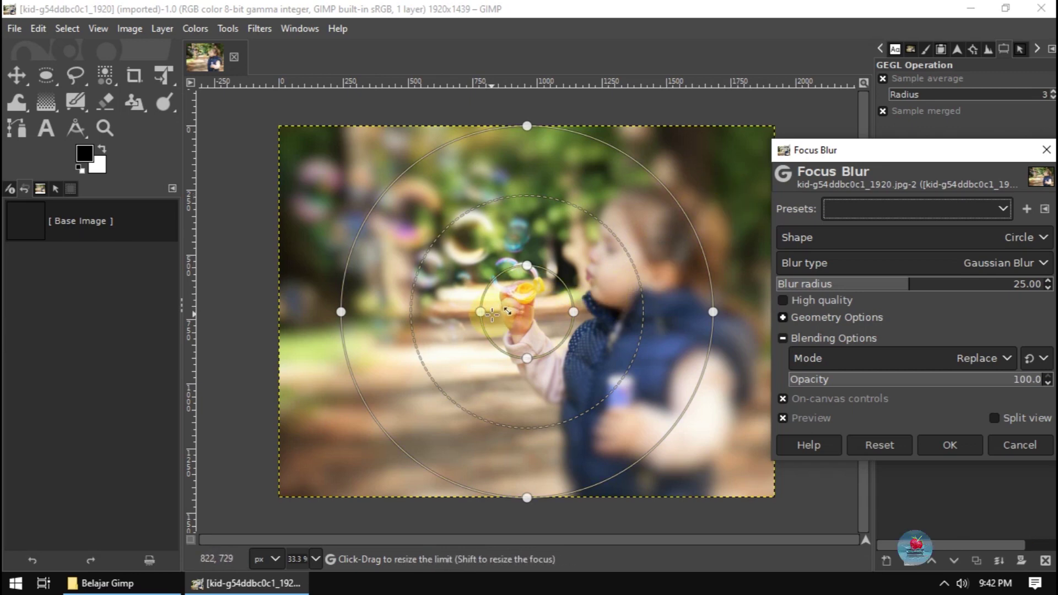
Step: Move the Focus Blur sharp area from the bubble wand onto the girl's face
mouse_move(517, 309)
left_mouse_down()
mouse_move(589, 287)
mouse_move(615, 259)
left_mouse_up()
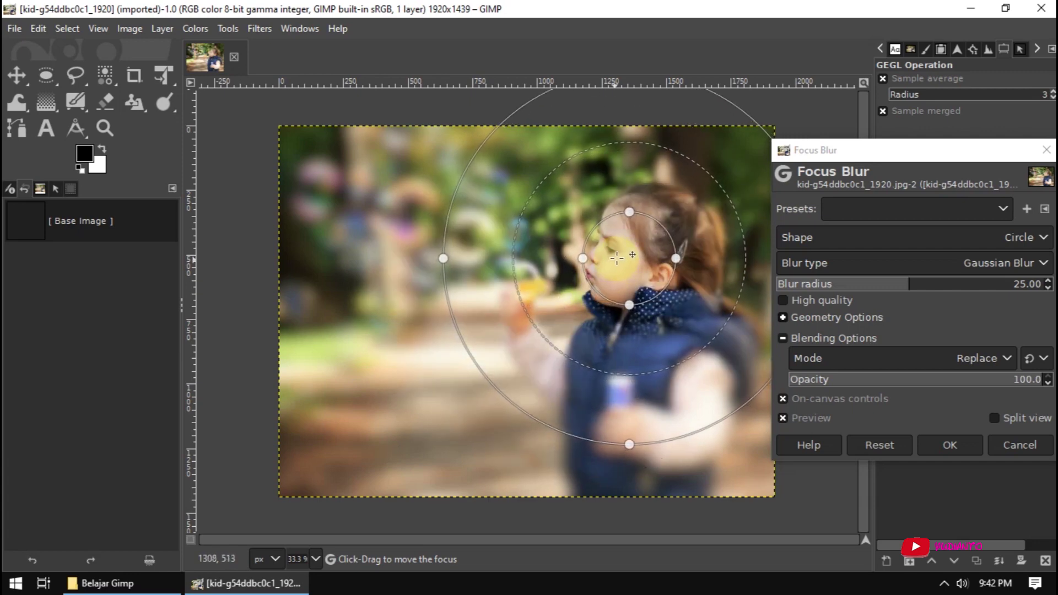
left_click_drag(614, 259, 609, 262)
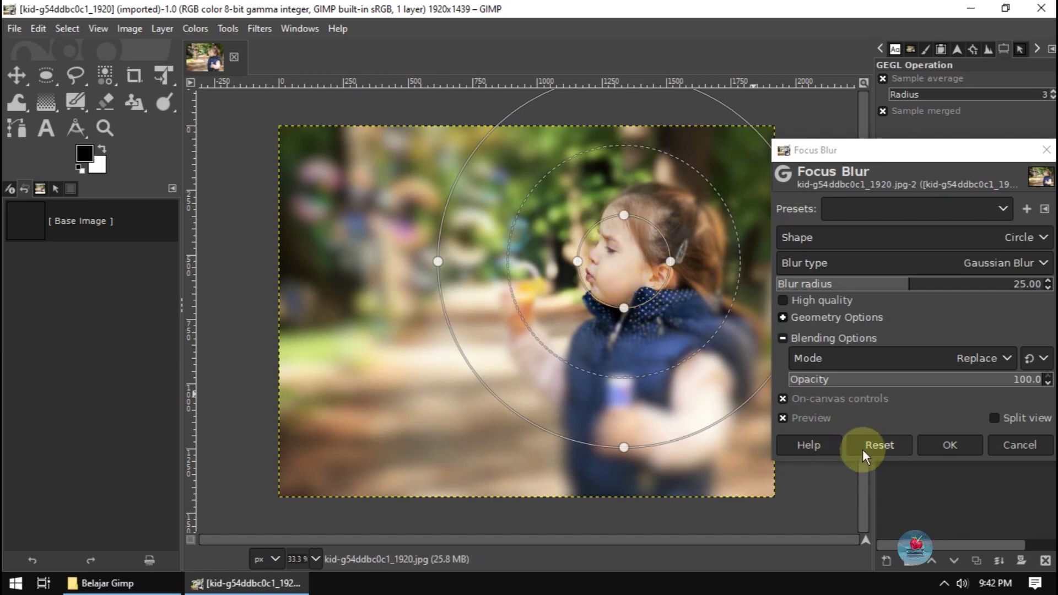
left_click(1045, 243)
left_click(1016, 279)
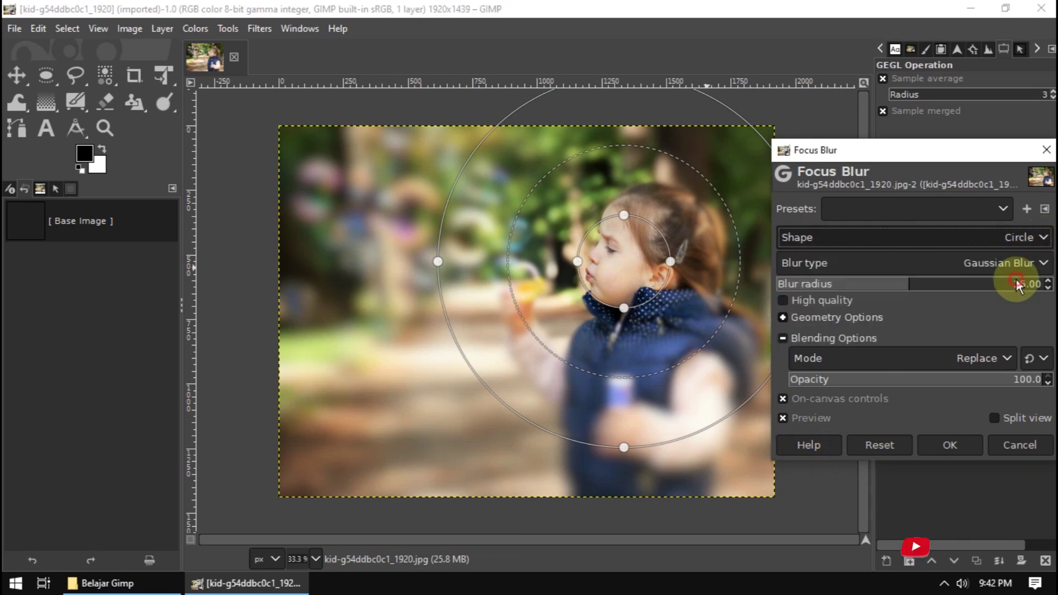
left_click(1040, 238)
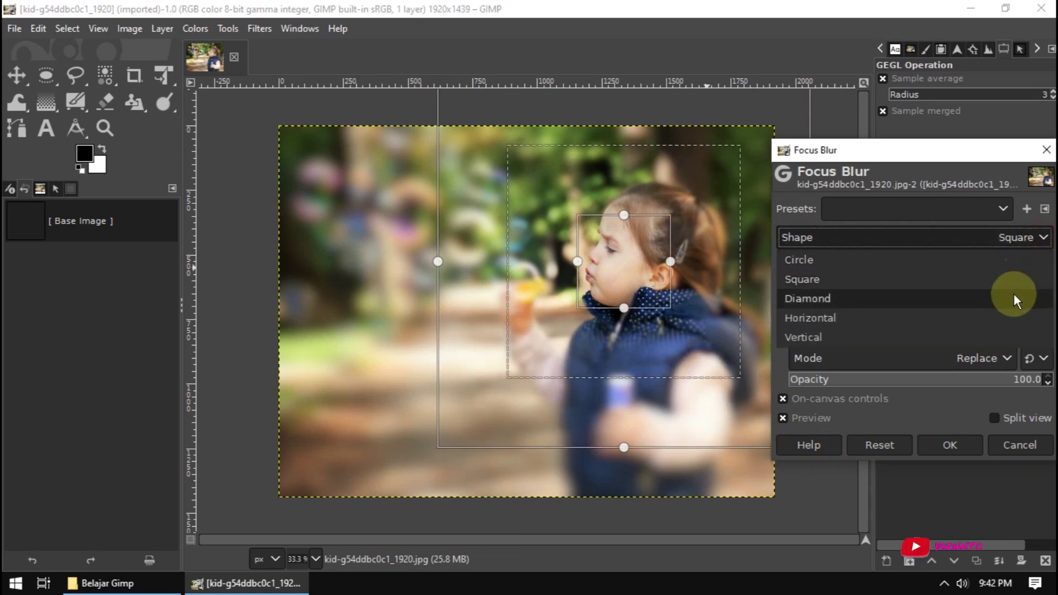
left_click(1013, 293)
left_click(1035, 237)
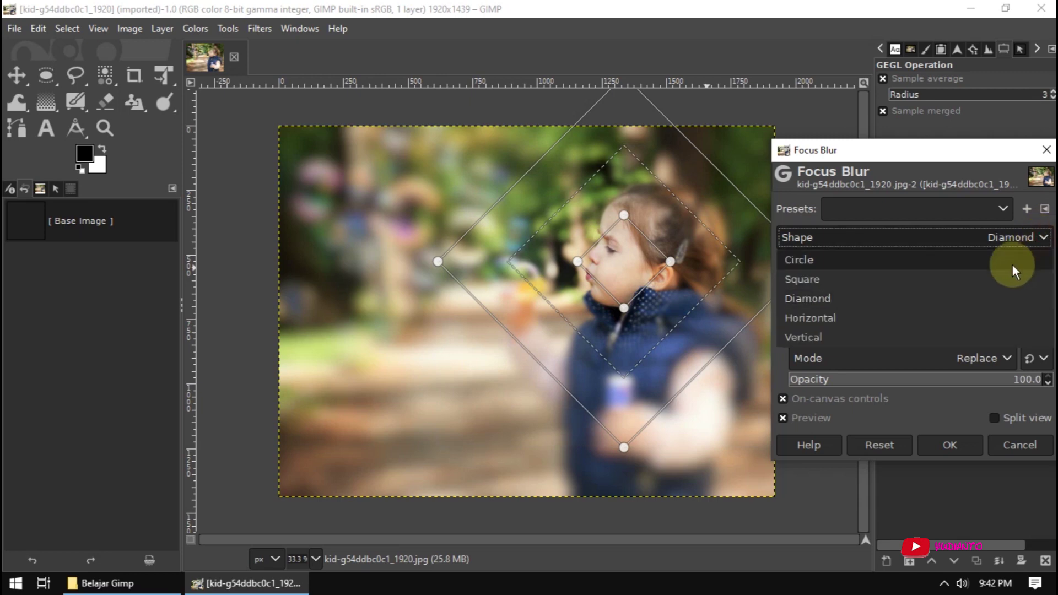
left_click(992, 318)
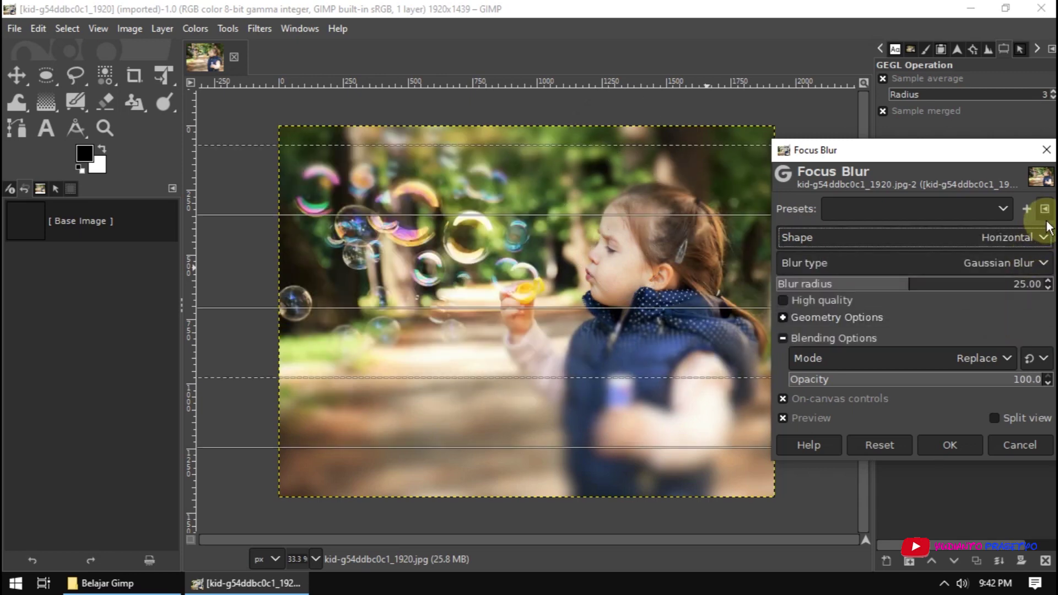
left_click(1043, 242)
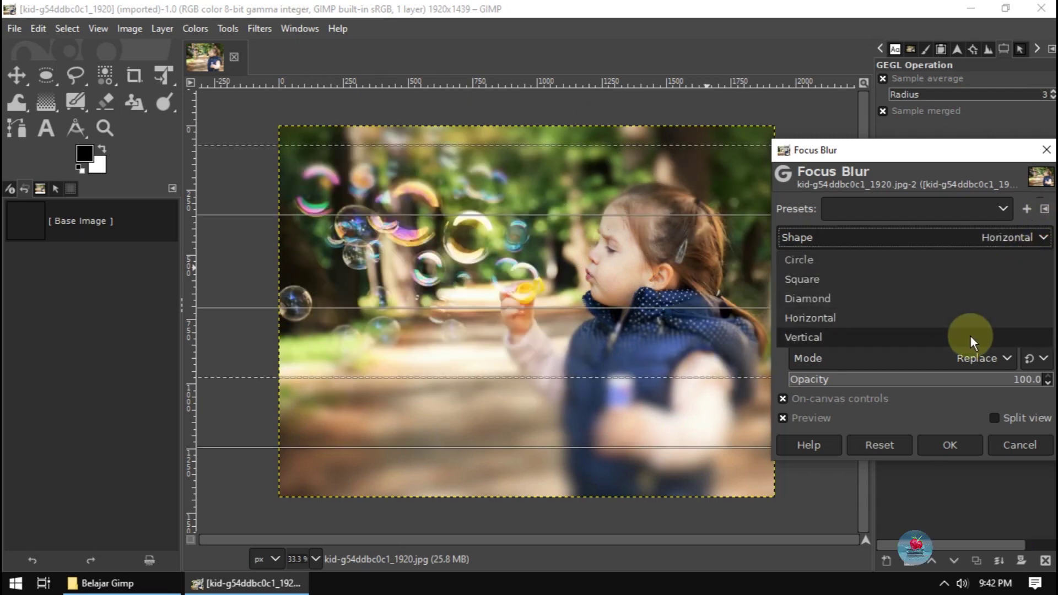
left_click(970, 335)
left_click(1037, 237)
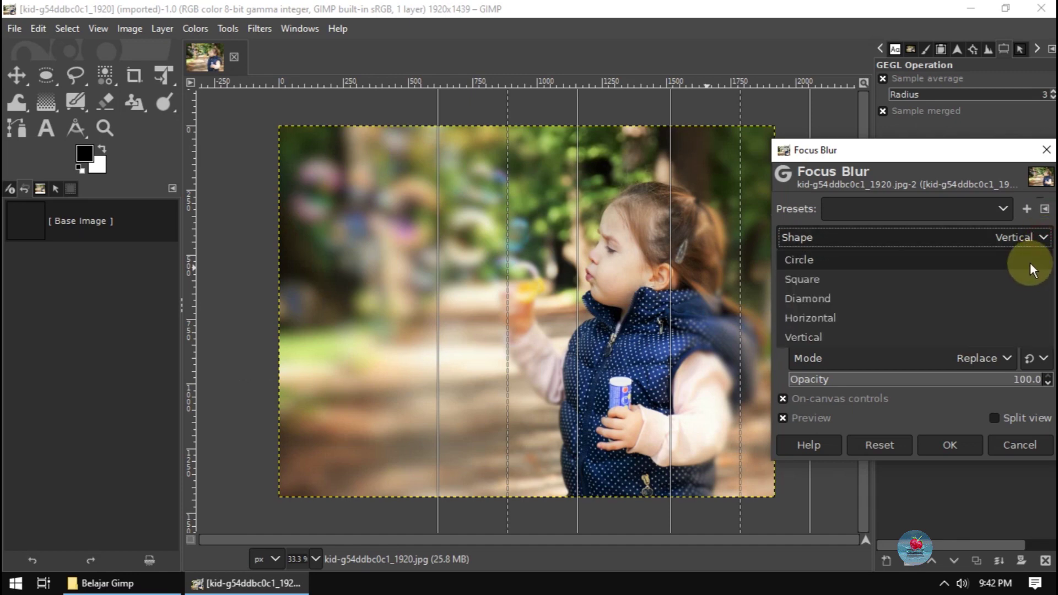
left_click(1024, 266)
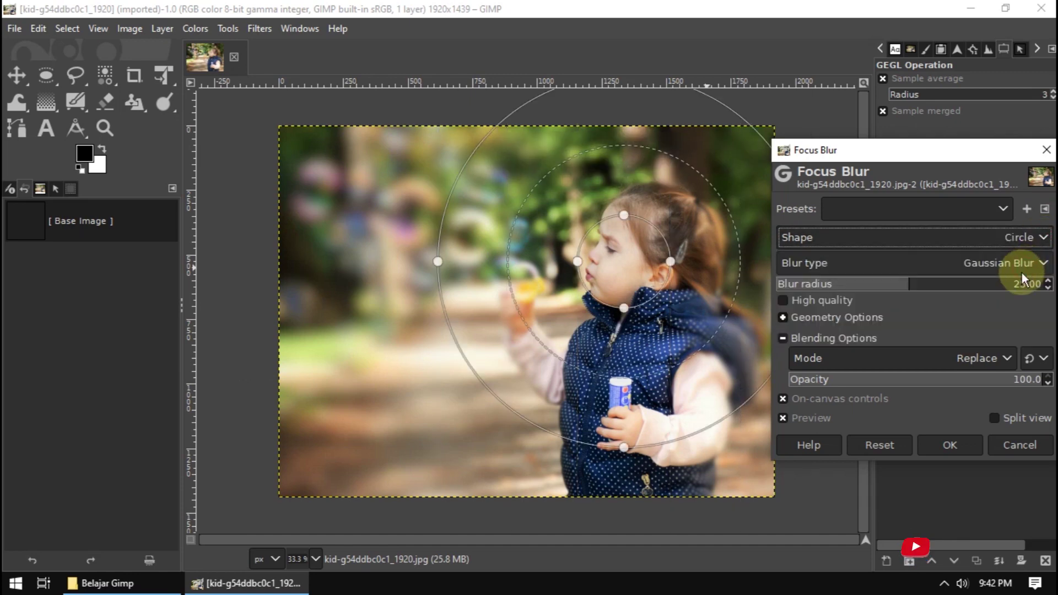
left_click(1009, 418)
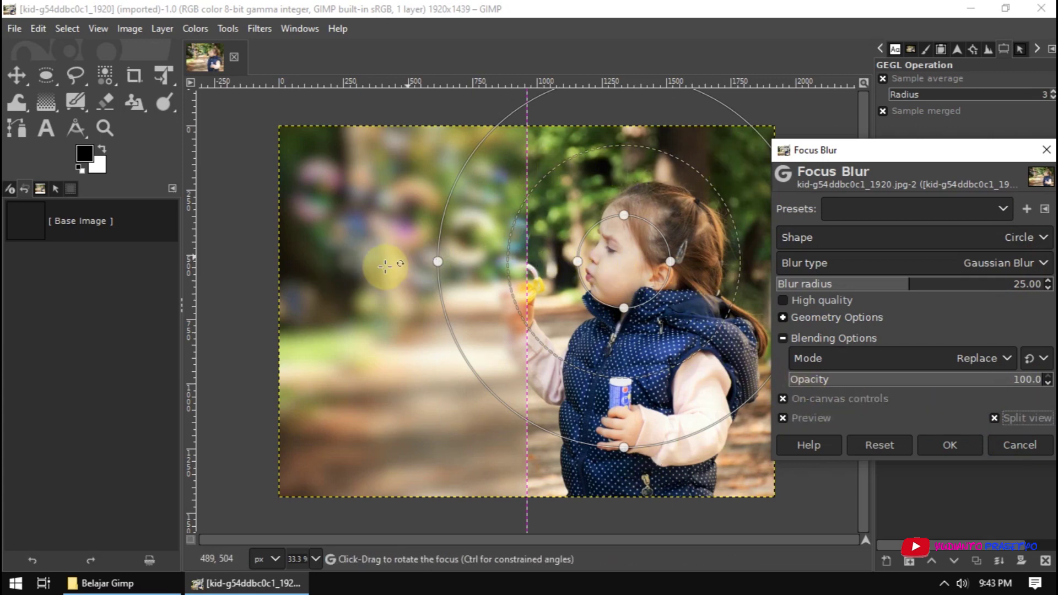
Step: Reset Focus Blur to radius 25, recentre it on the girl's face, and apply it
left_click(1019, 416)
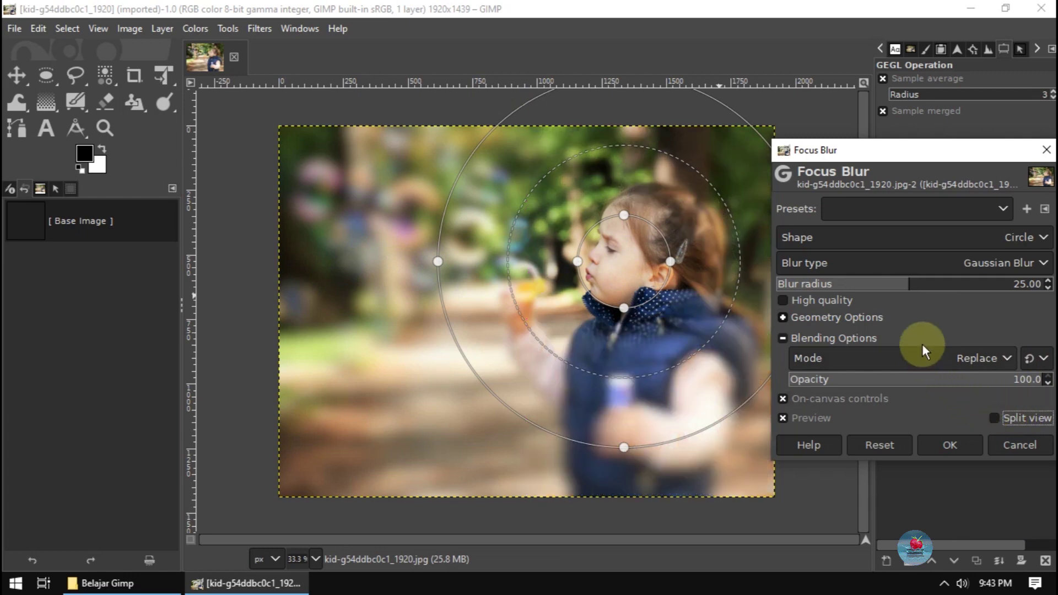
left_click_drag(911, 283, 961, 285)
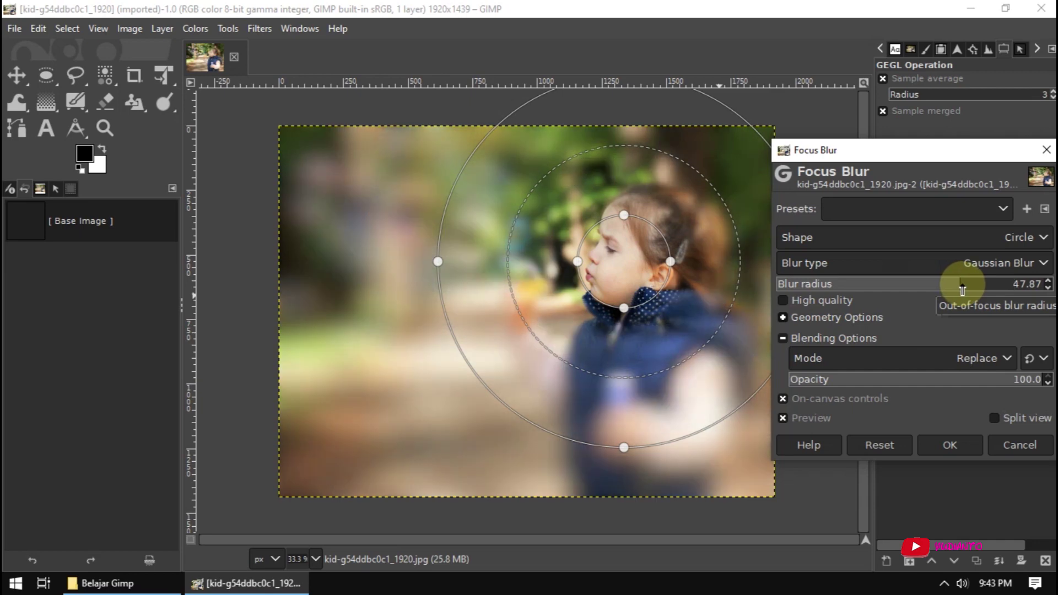
left_click(888, 446)
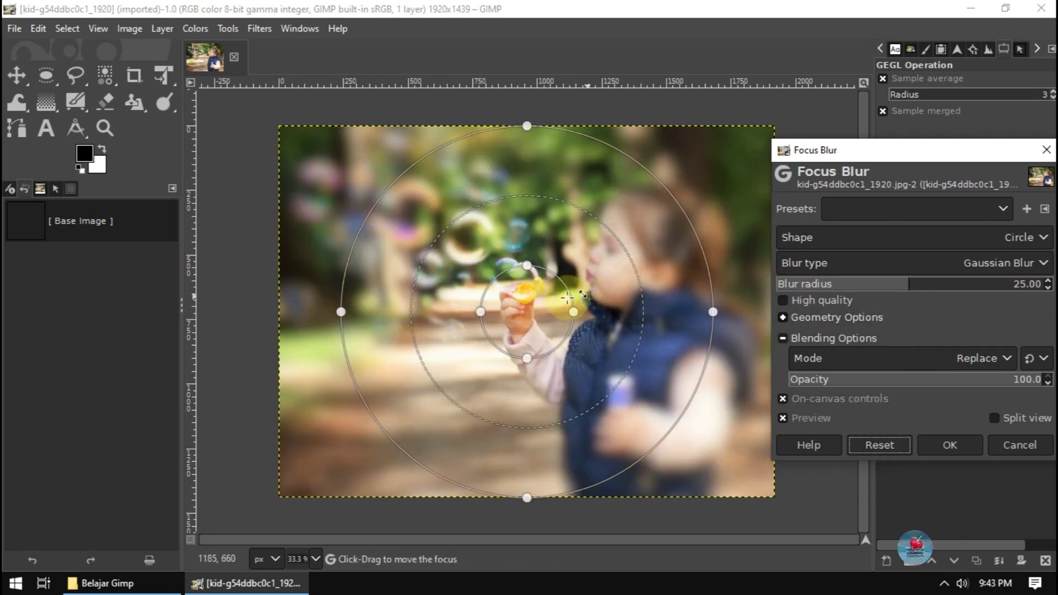
mouse_move(524, 308)
left_mouse_down()
mouse_move(627, 252)
mouse_move(617, 255)
left_mouse_up()
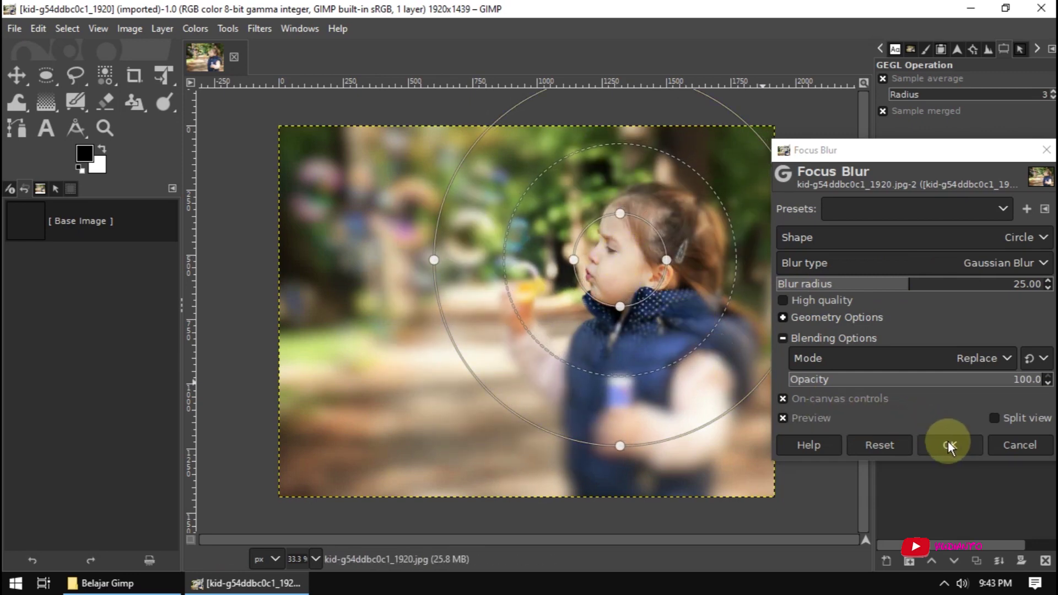
left_click(967, 449)
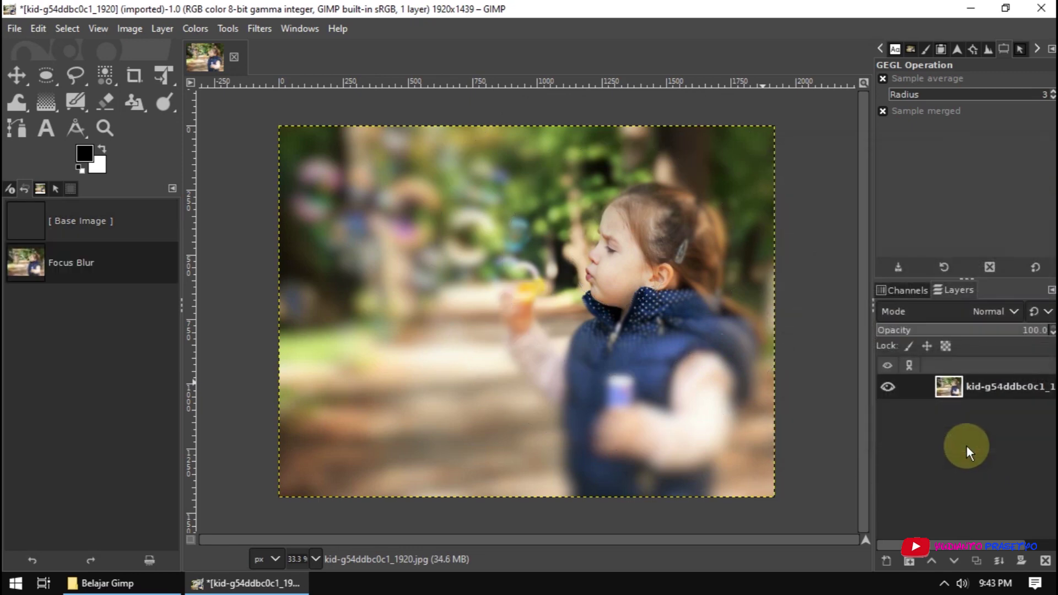
Step: Undo the Focus Blur, returning the photo to its fully sharp original
left_click(254, 28)
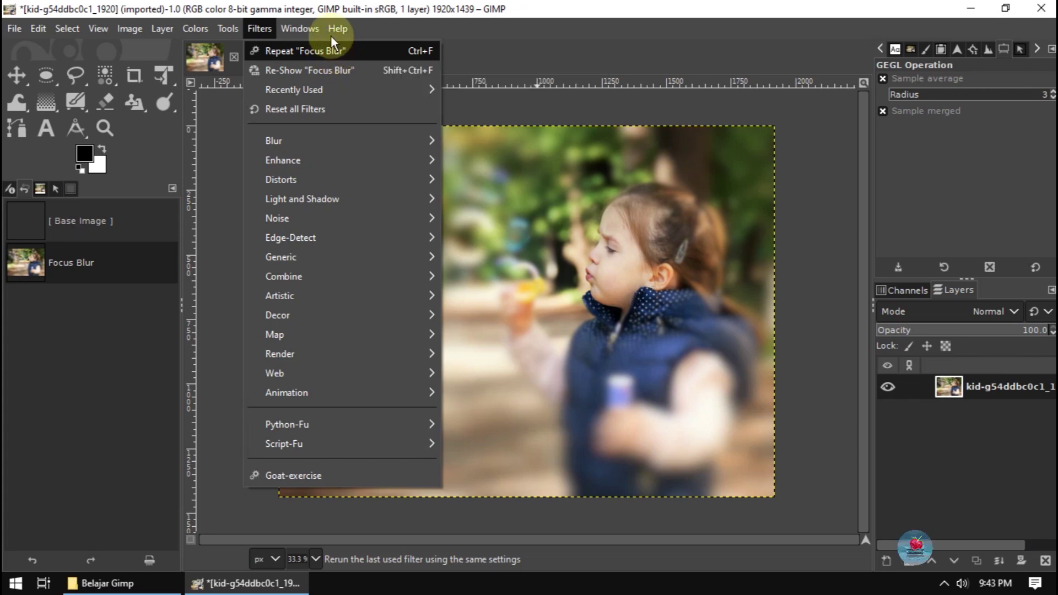
left_click(121, 226)
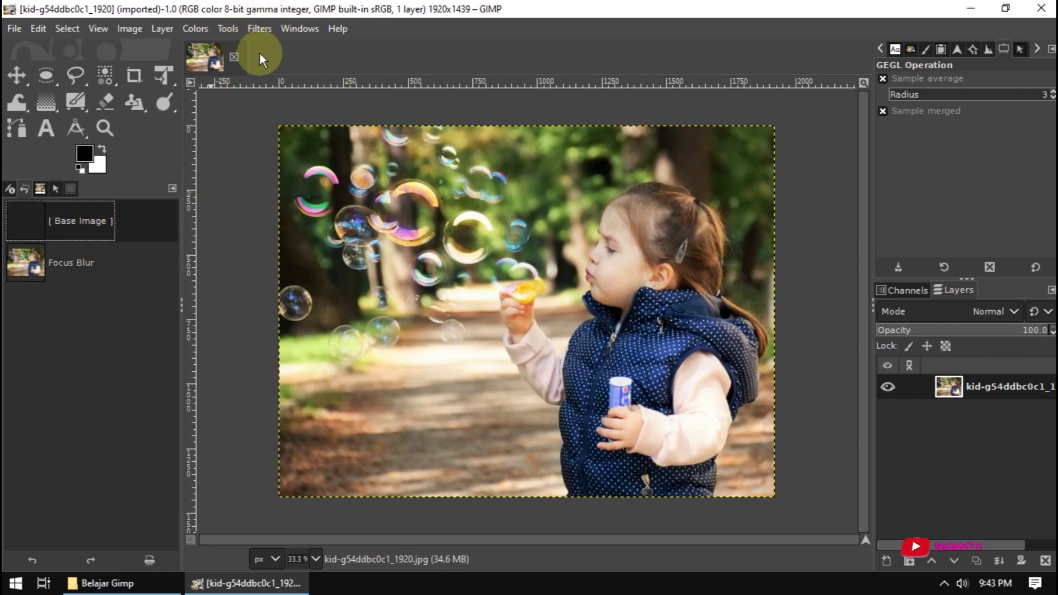
Step: Rerun the last Focus Blur twice with Repeat "Focus Blur" using the same settings
left_click(263, 29)
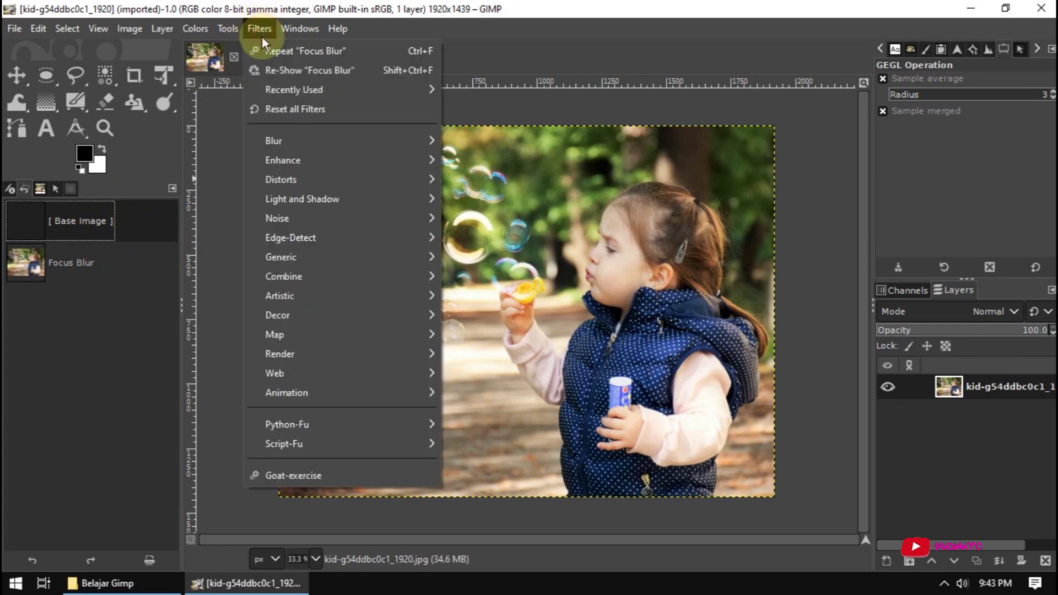
left_click(267, 51)
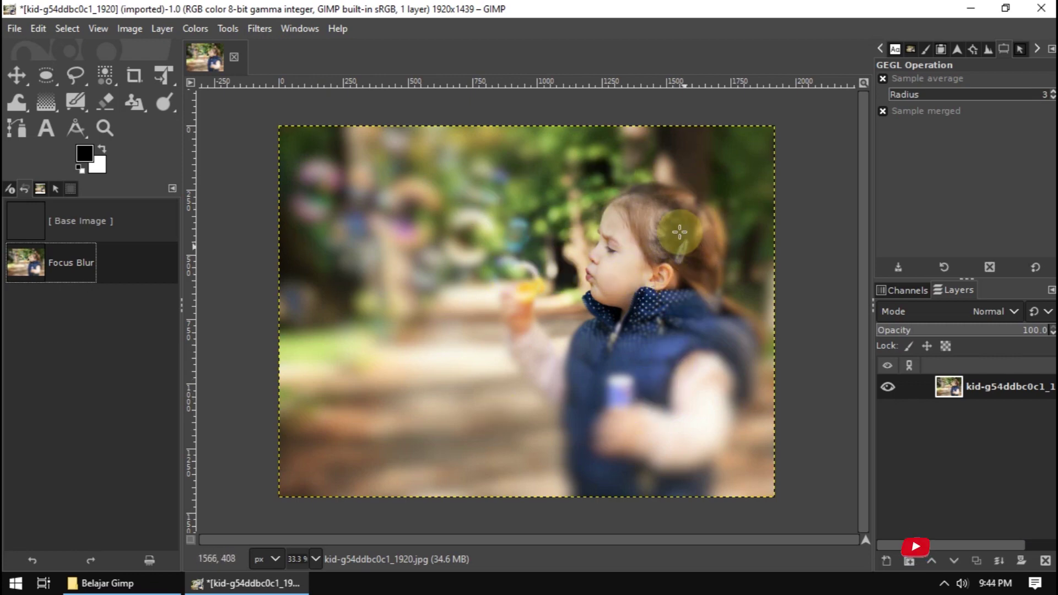
left_click(267, 28)
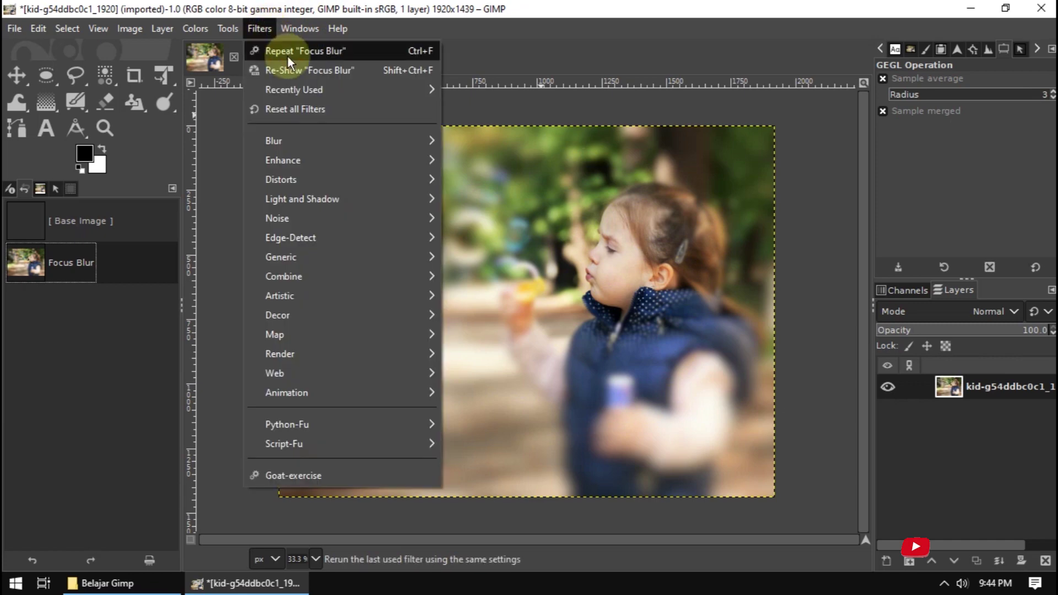
left_click(329, 51)
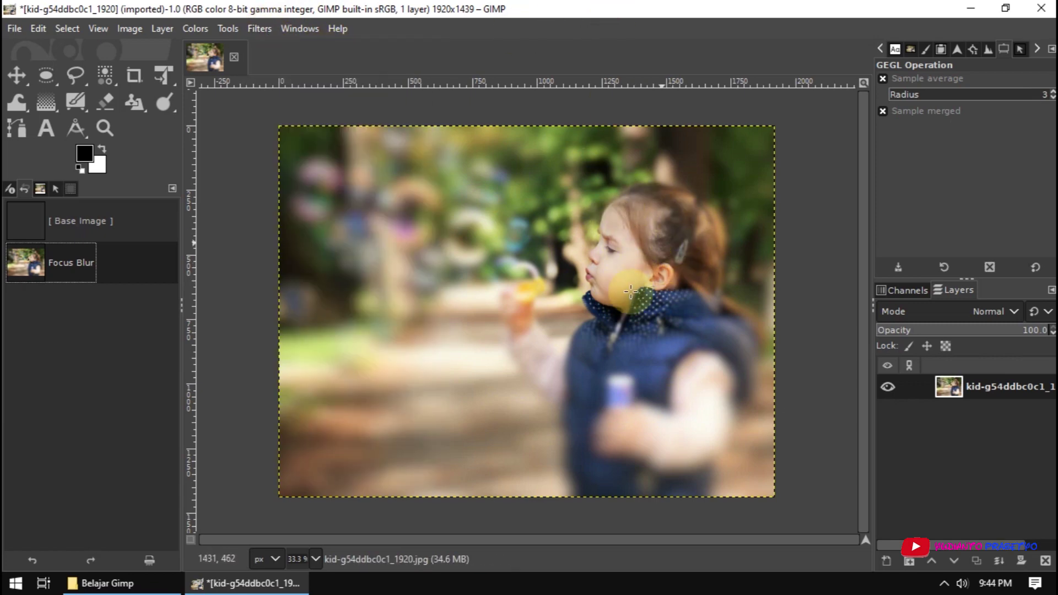
left_click(263, 31)
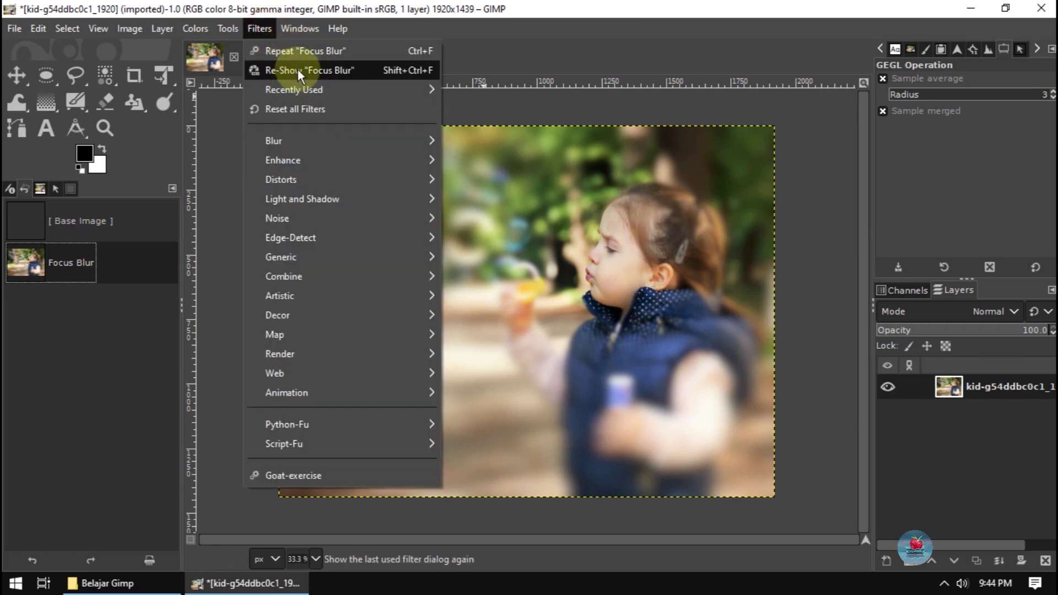
left_click(329, 69)
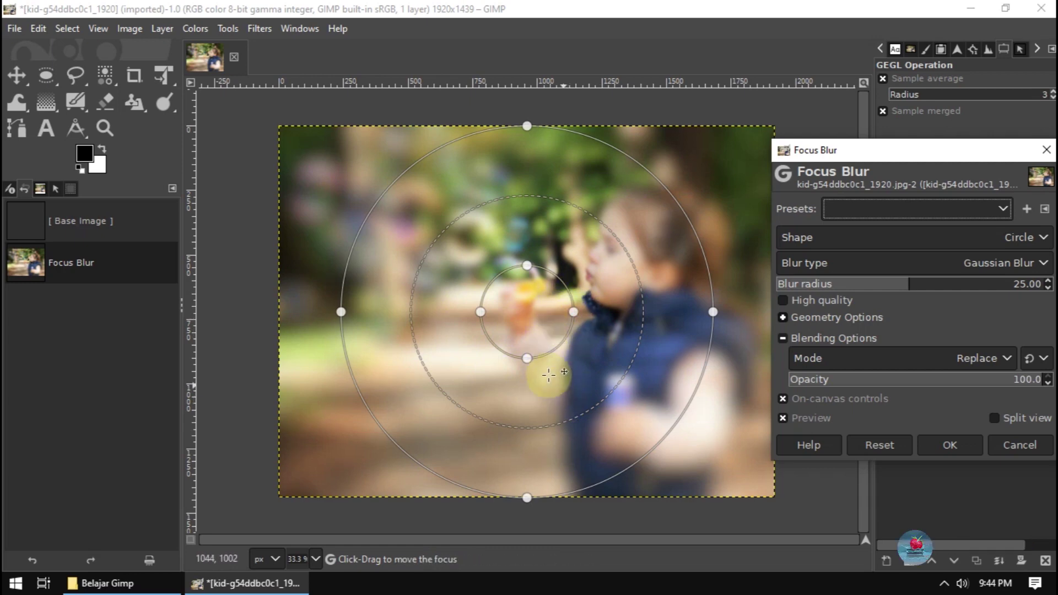
left_click(1011, 444)
left_click(258, 27)
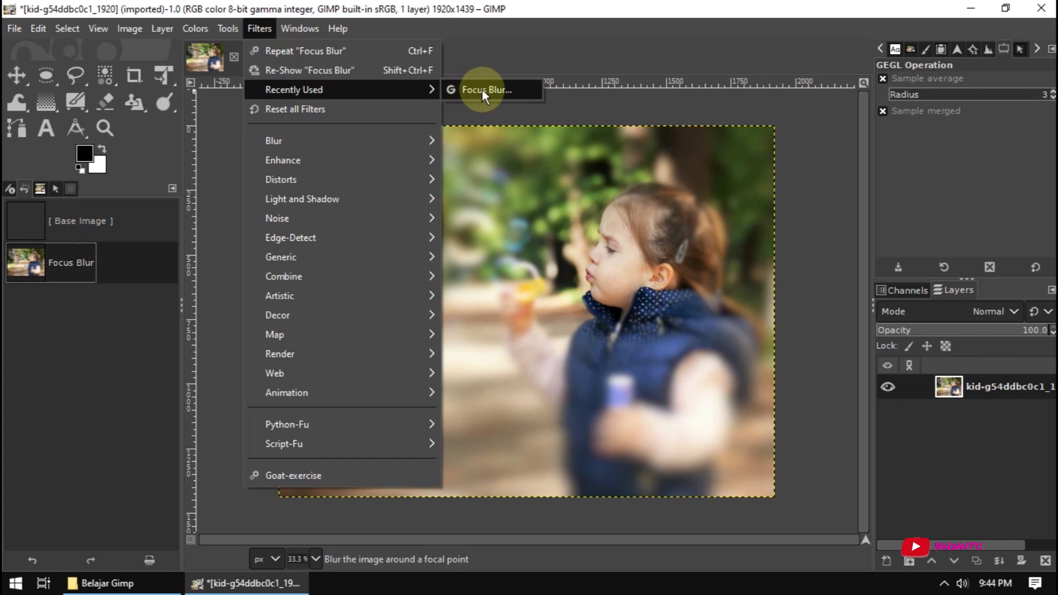
mouse_move(294, 89)
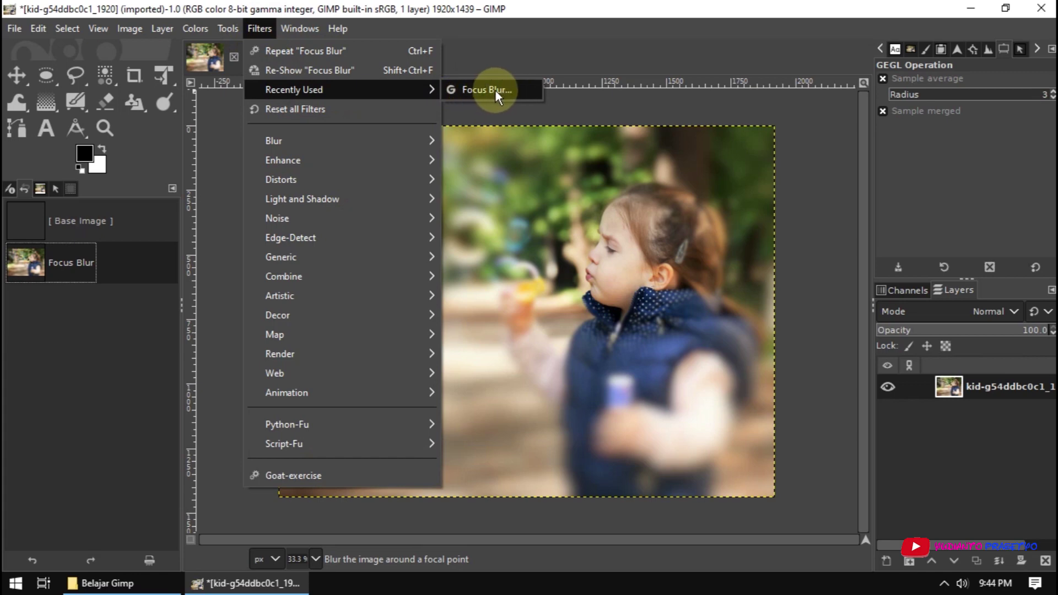
Step: Revert to the base image, then open Focus Blur from Recently Used and cancel it
left_click(154, 217)
left_click(100, 220)
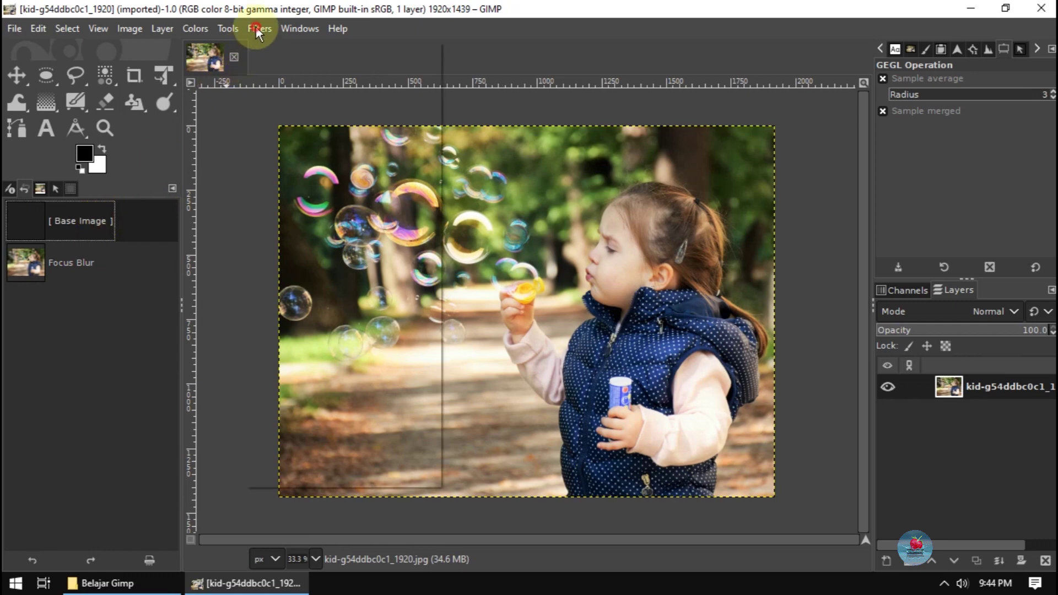
left_click(257, 28)
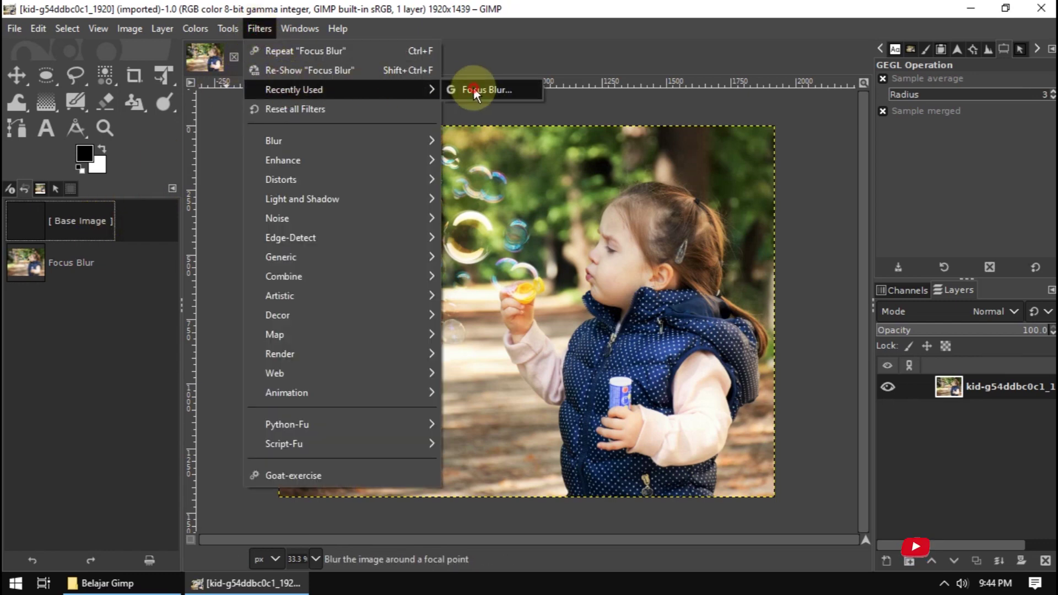
left_click(473, 89)
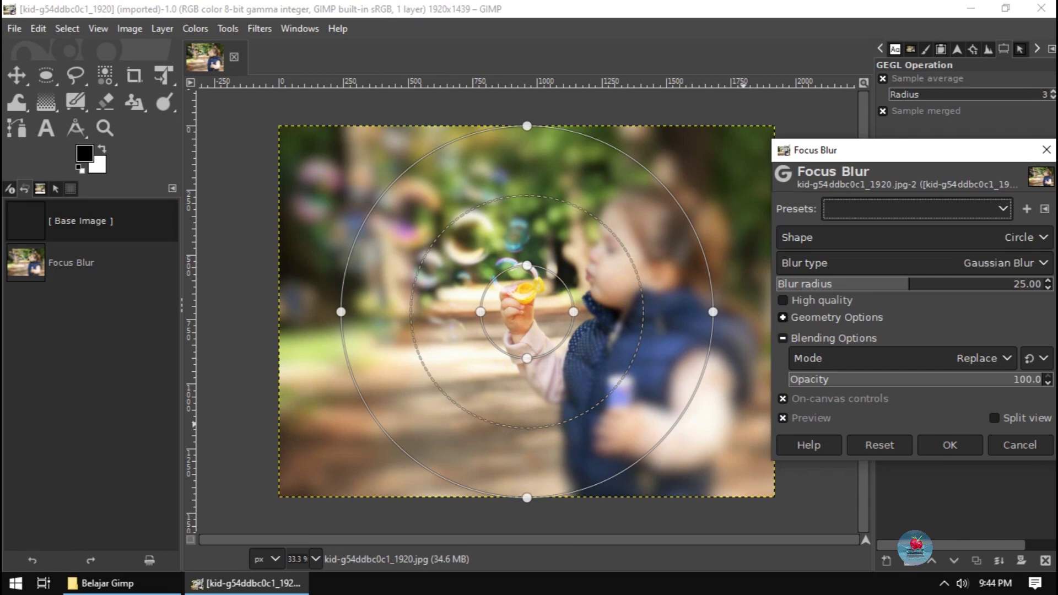
left_click(1018, 445)
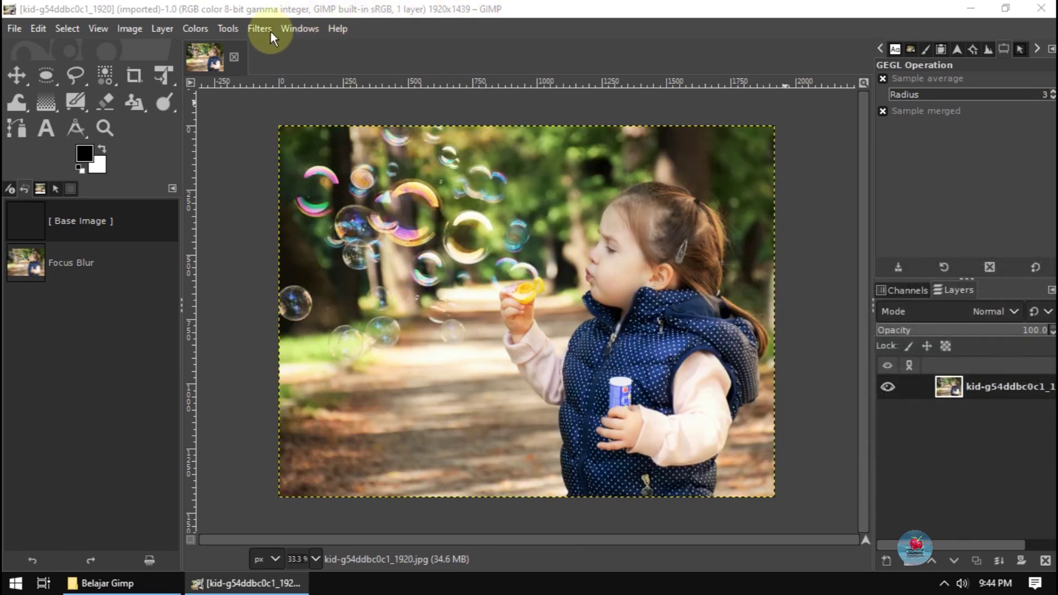
Step: Reapply the last Focus Blur to the original photo with Repeat "Focus Blur"
left_click(258, 29)
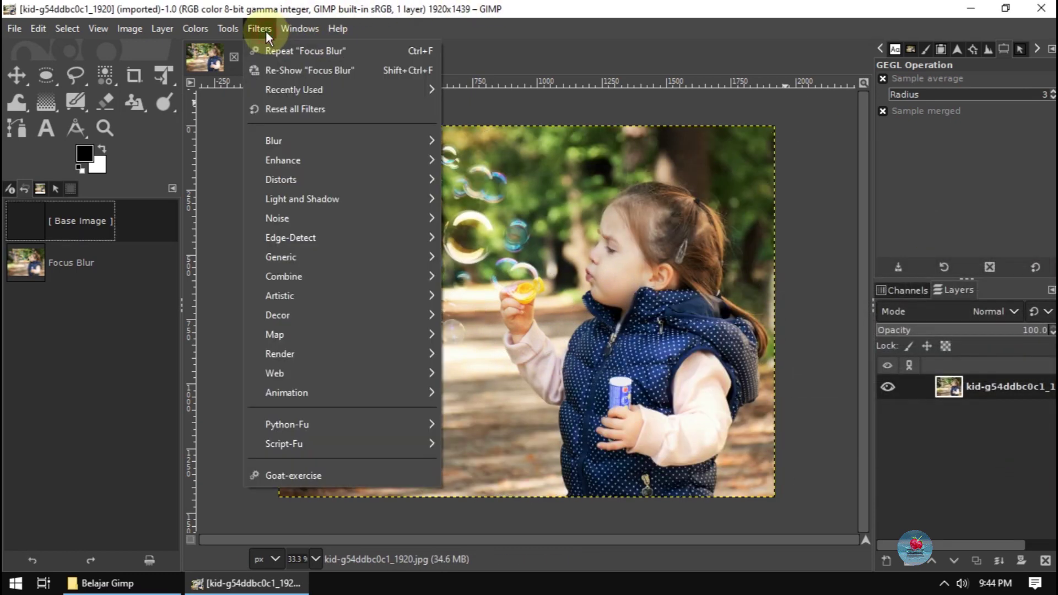
left_click(320, 51)
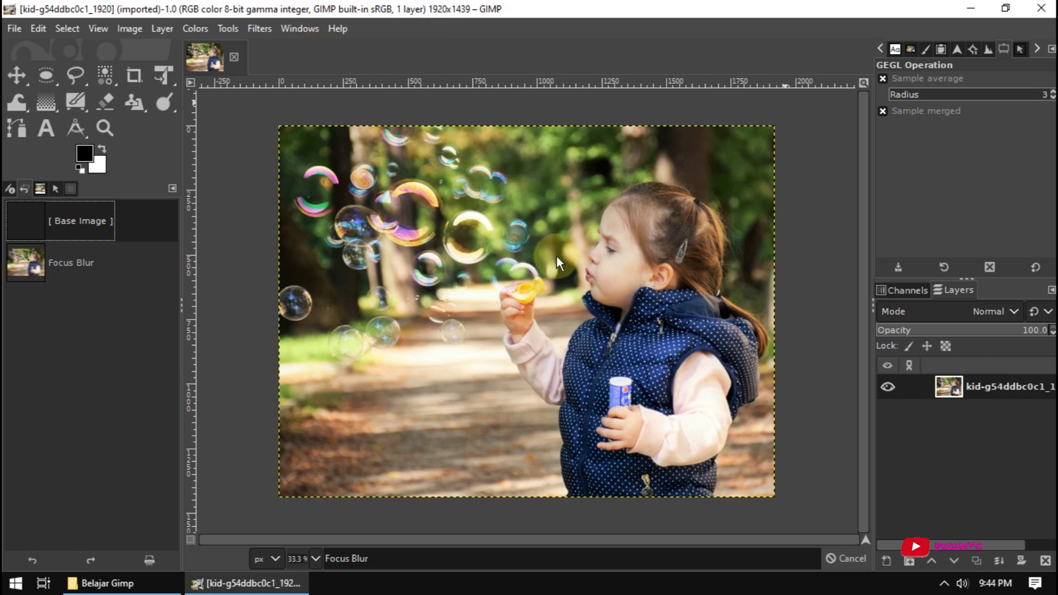
left_click_drag(552, 257, 530, 277)
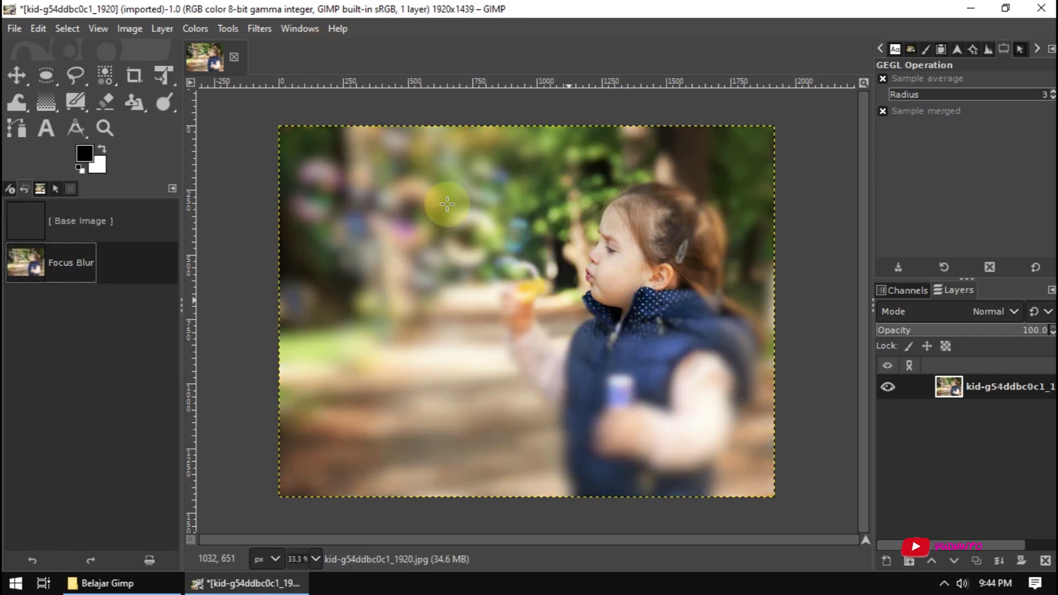
Step: Reset all filters to their default values and confirm the reset
left_click(260, 28)
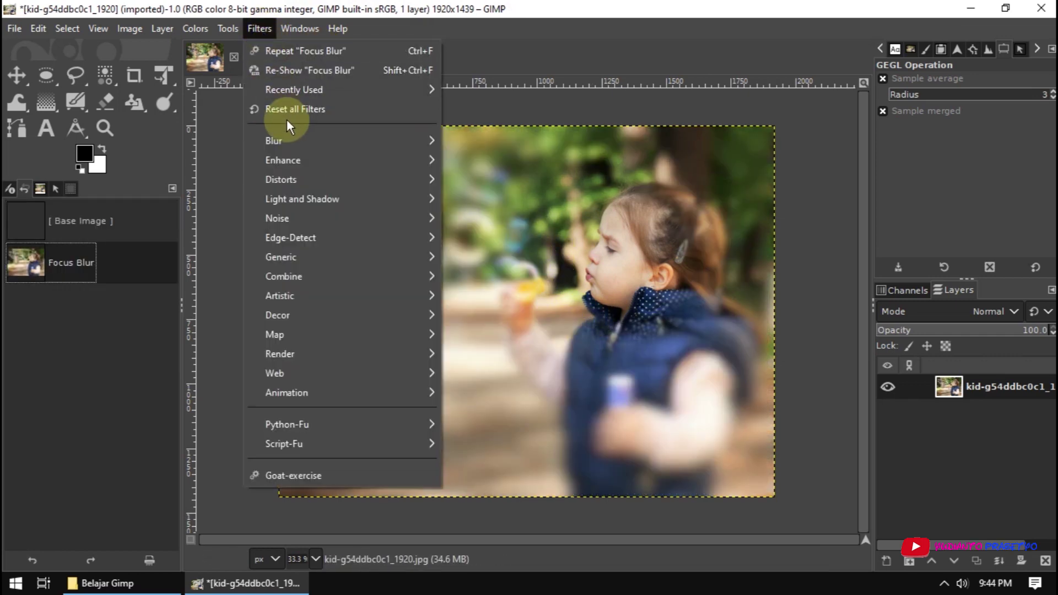
left_click(285, 109)
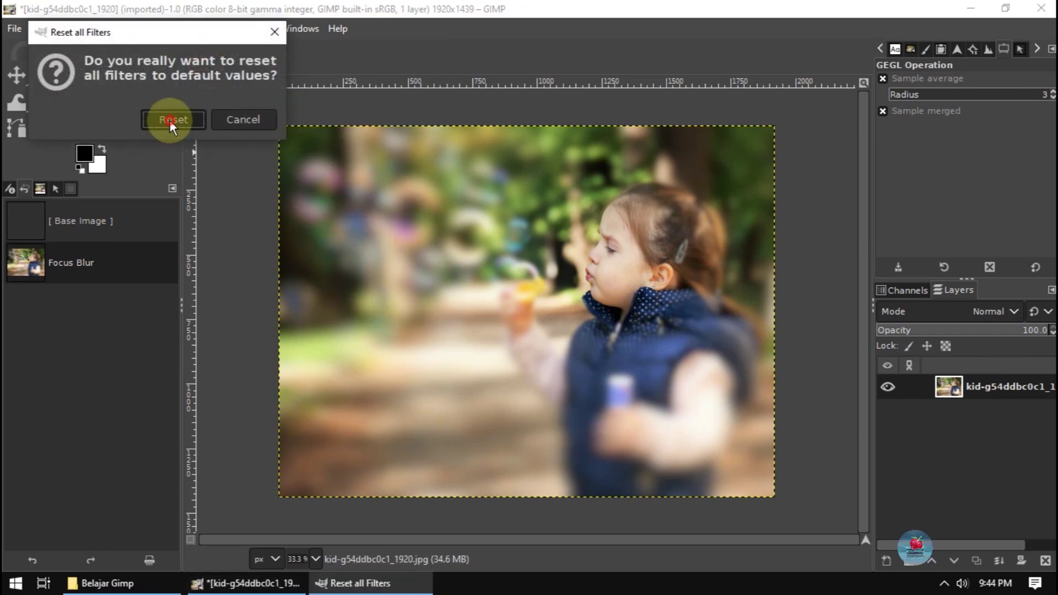
left_click(171, 119)
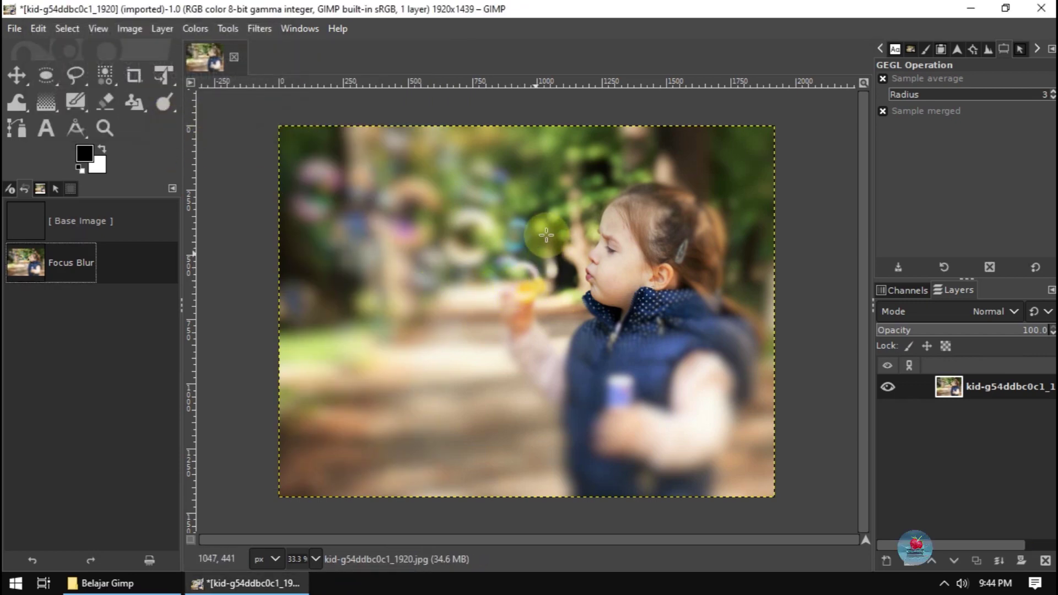
left_click(258, 29)
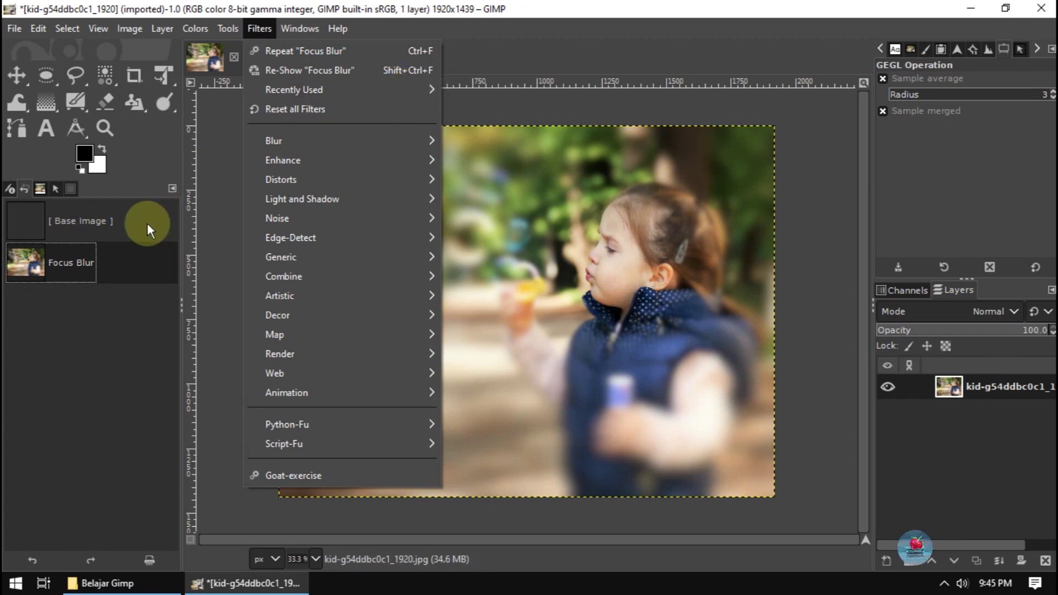
Step: Revert the photo to [Base Image] and bring up the Blur filter group
left_click(25, 215)
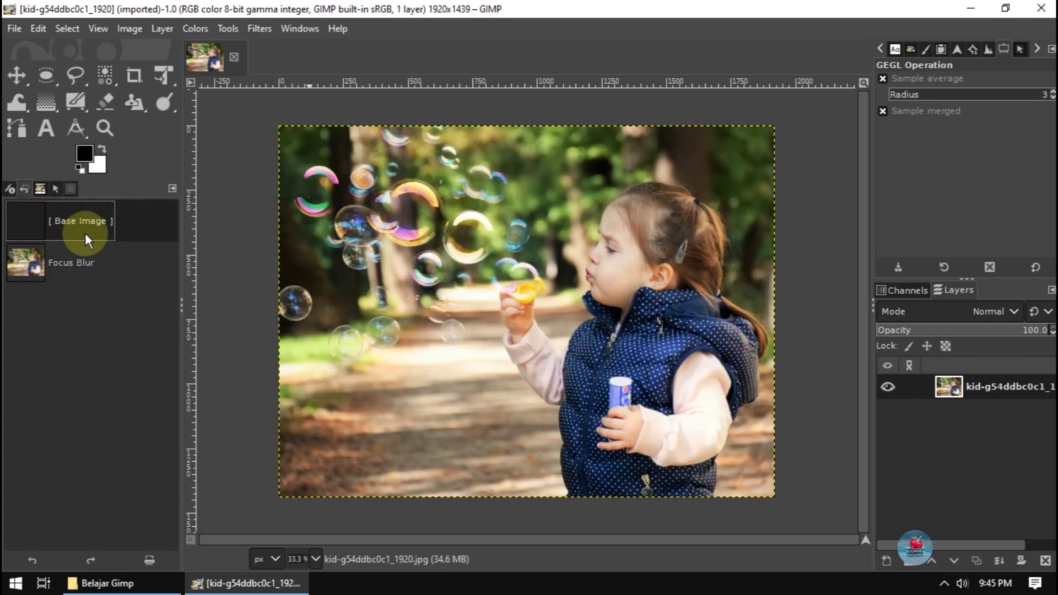
left_click(259, 28)
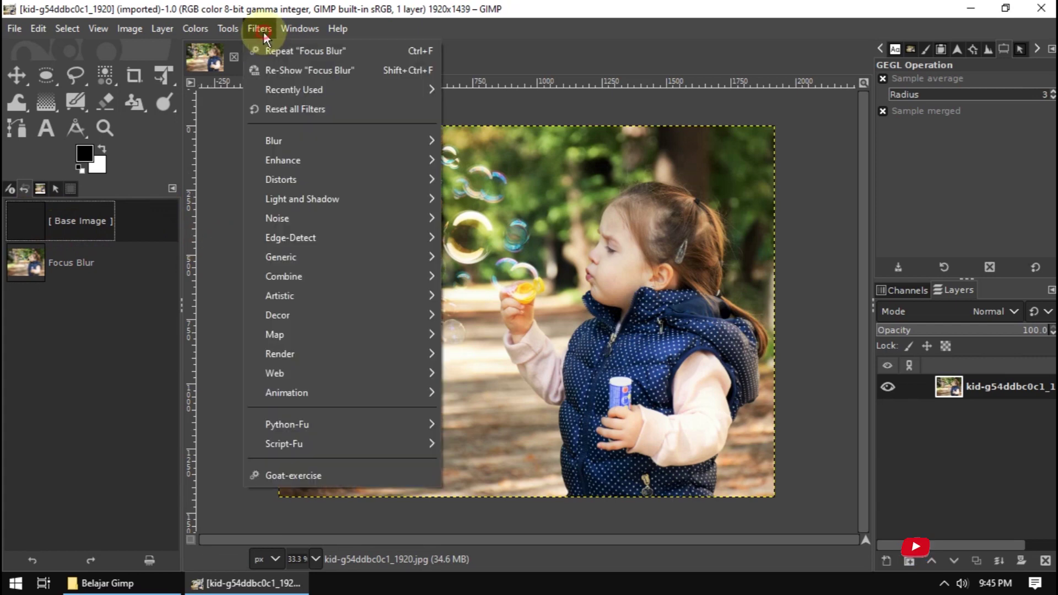
mouse_move(273, 140)
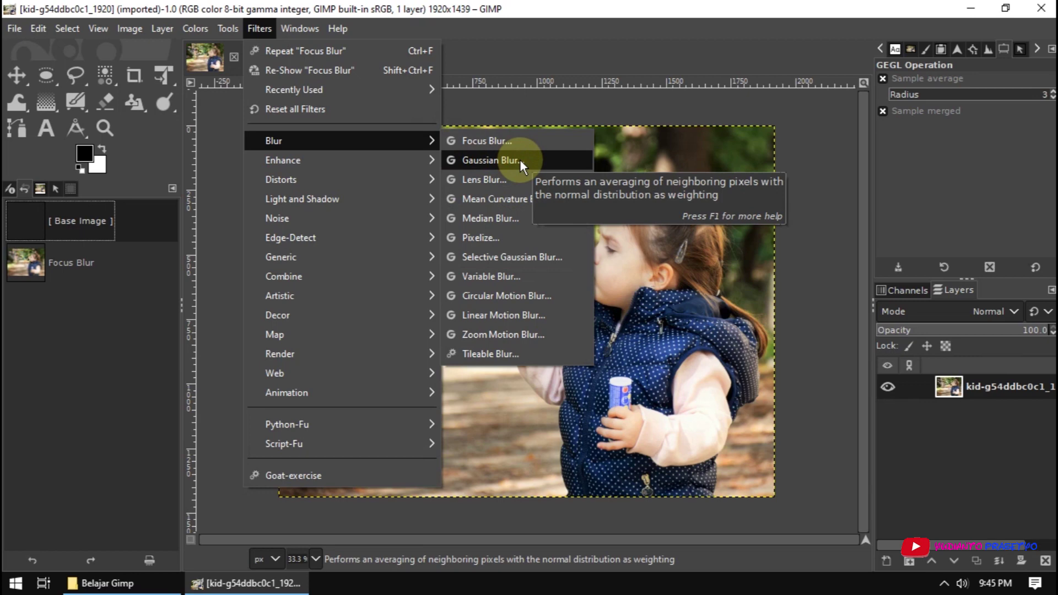
Step: Set the Gaussian Blur size to 19.87 for both X and Y with the chain linked
left_click(520, 159)
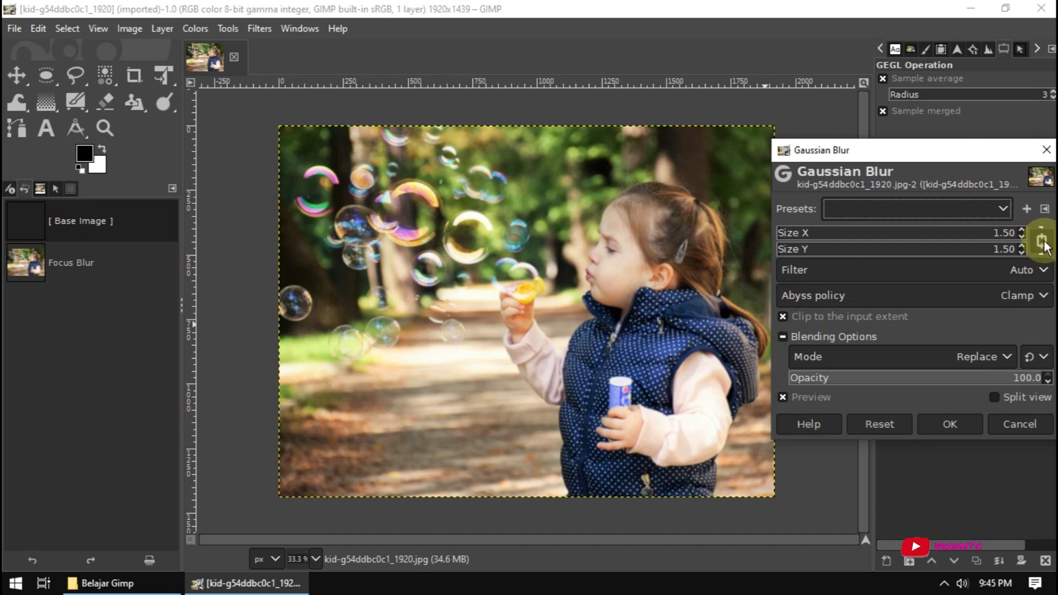
left_click(820, 234)
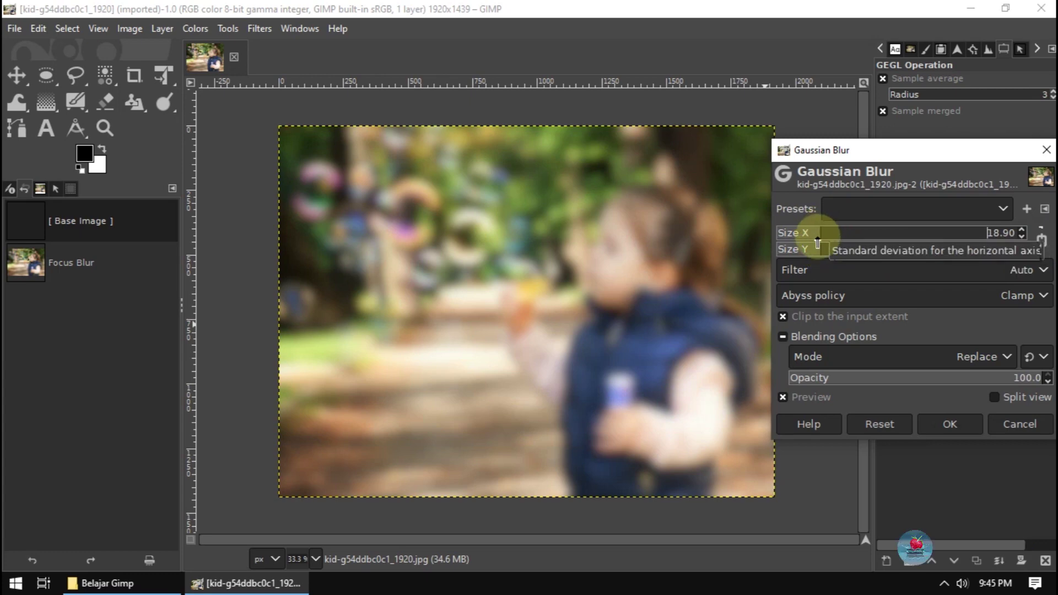
left_click(1040, 241)
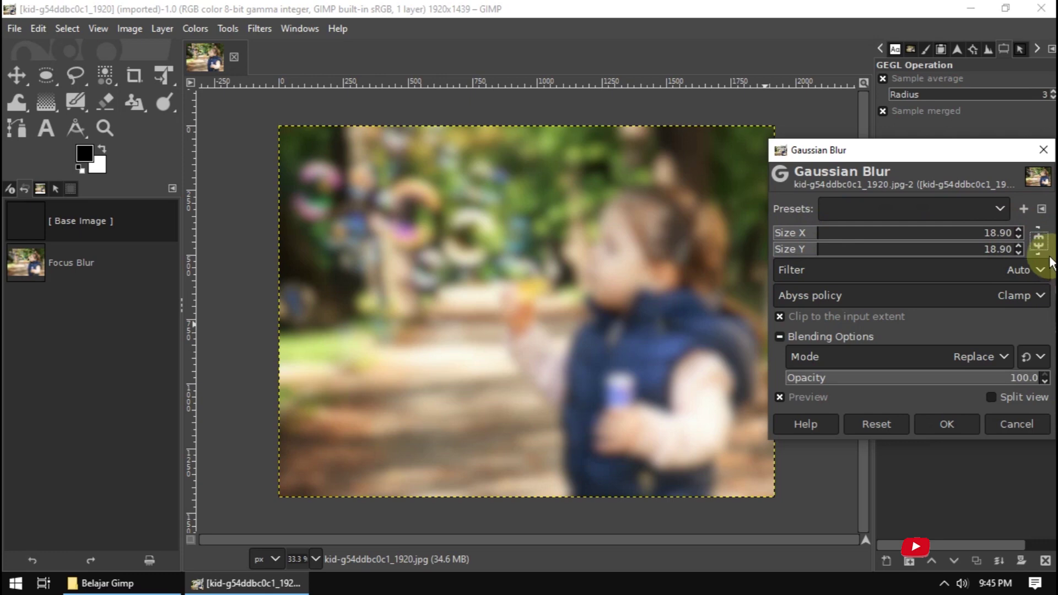
mouse_move(860, 232)
left_mouse_down()
mouse_move(792, 234)
mouse_move(807, 254)
left_mouse_up()
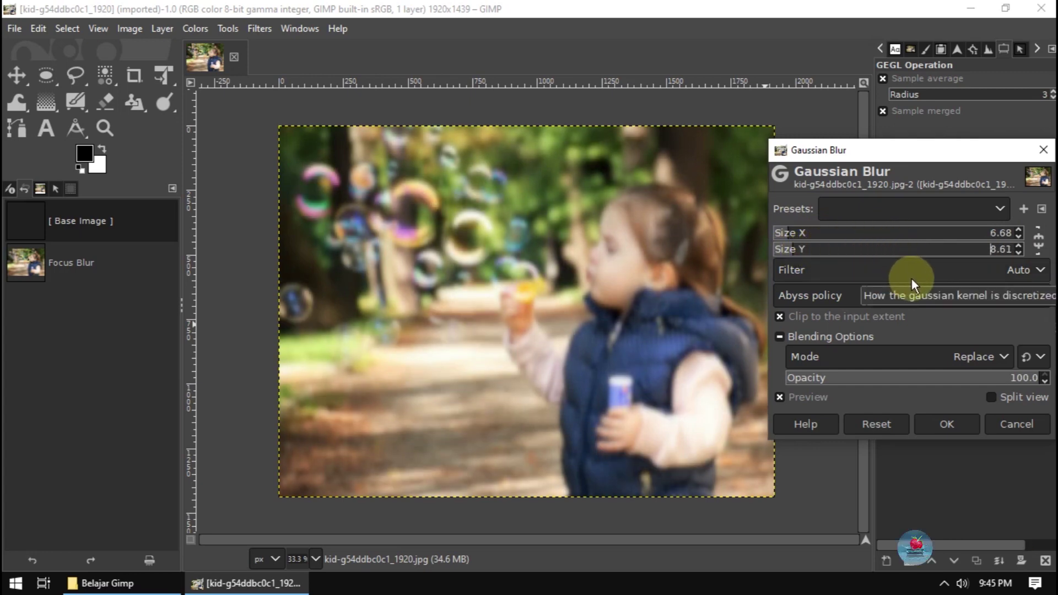
left_click(1038, 241)
left_click(819, 234)
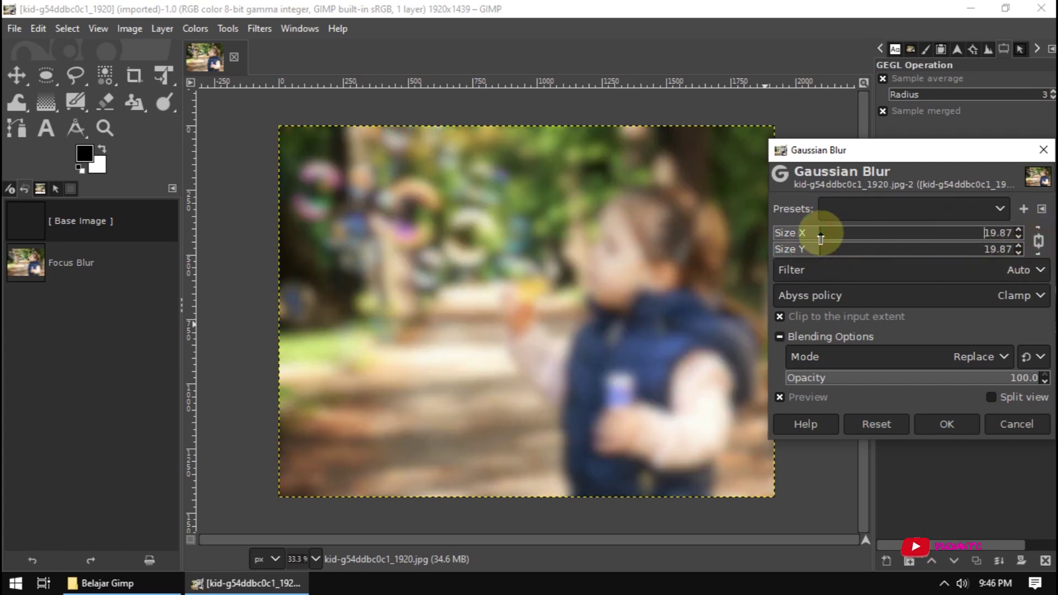
left_click(957, 292)
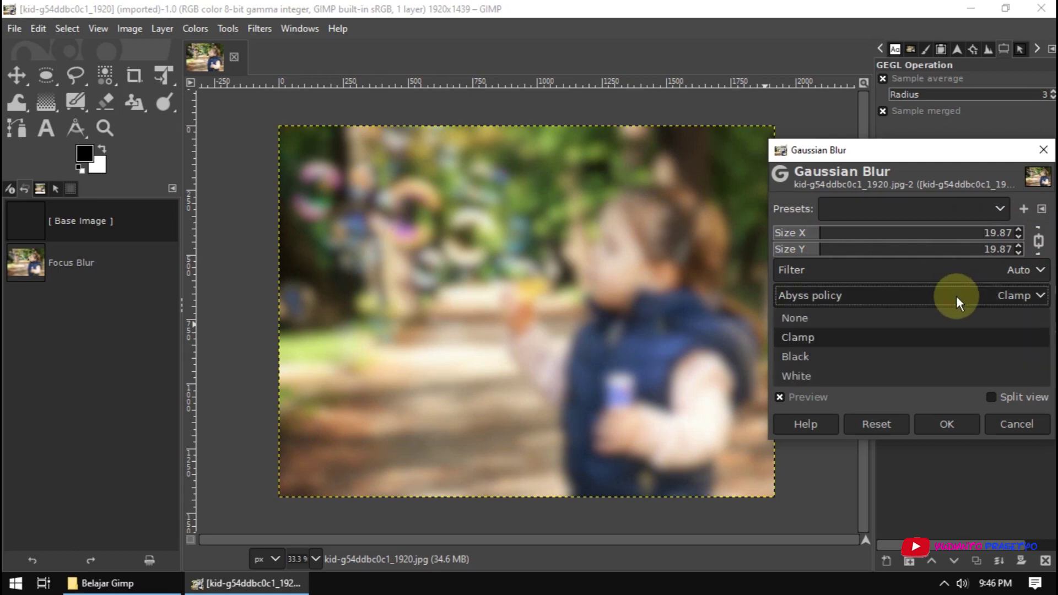
Step: Preview Gaussian Blur abyss policies None, Clamp, Black and White, then cancel the blur
left_click(927, 317)
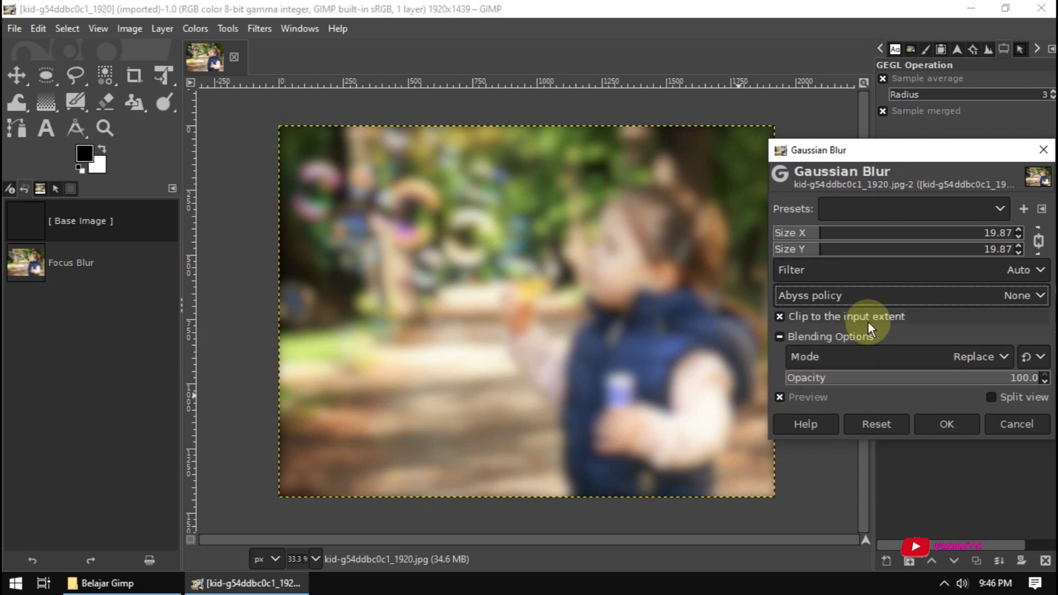
left_click(855, 297)
left_click(848, 336)
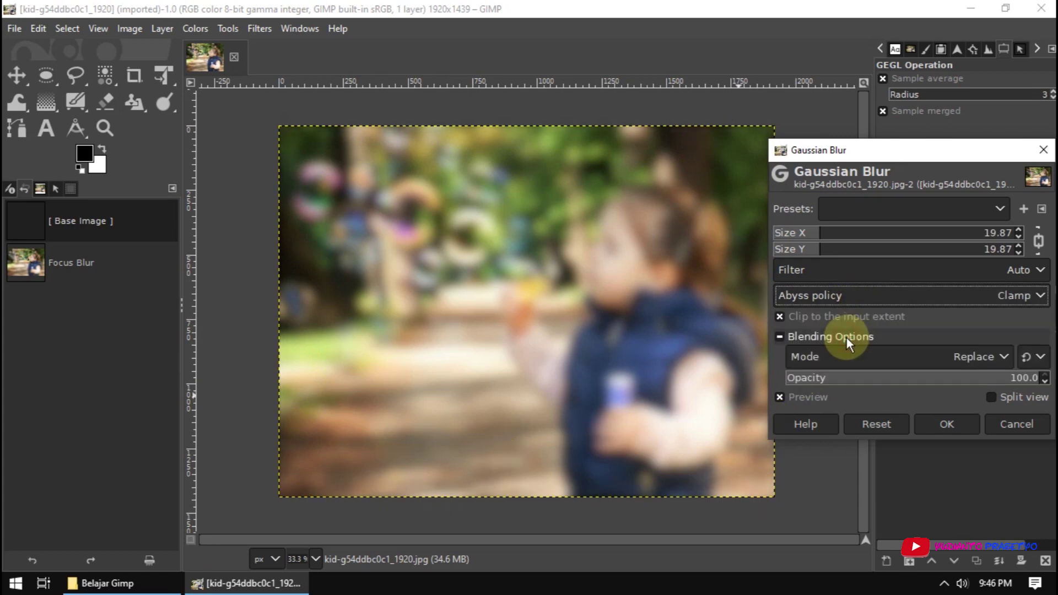
left_click(846, 296)
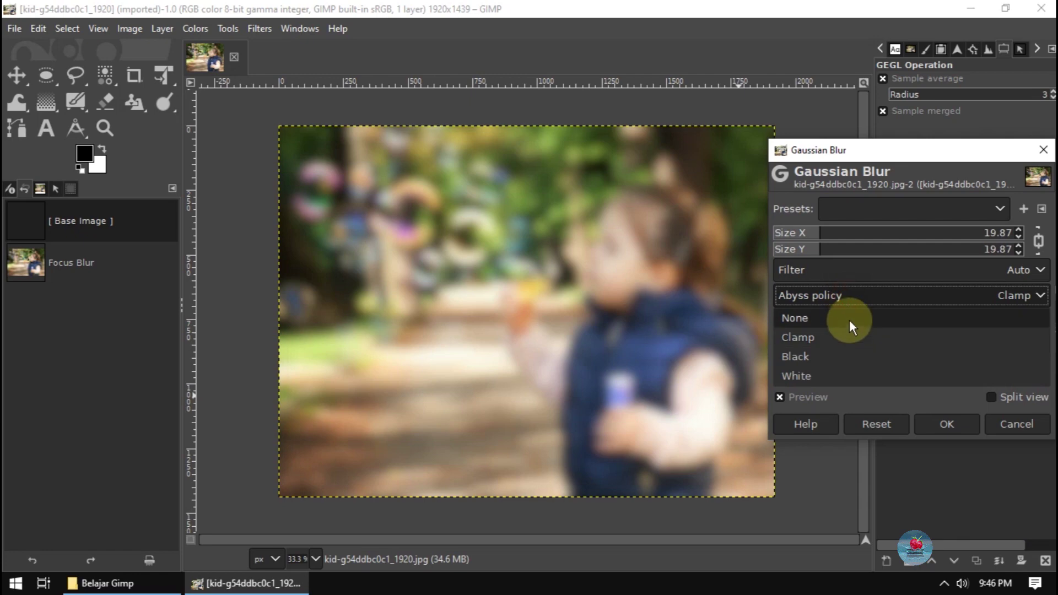
left_click(843, 356)
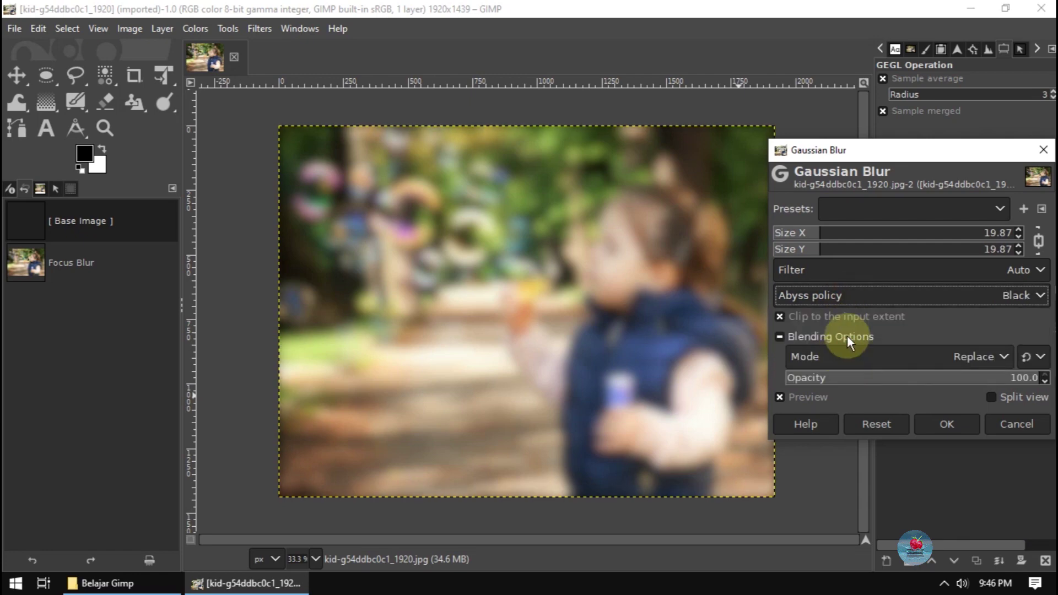
left_click(847, 296)
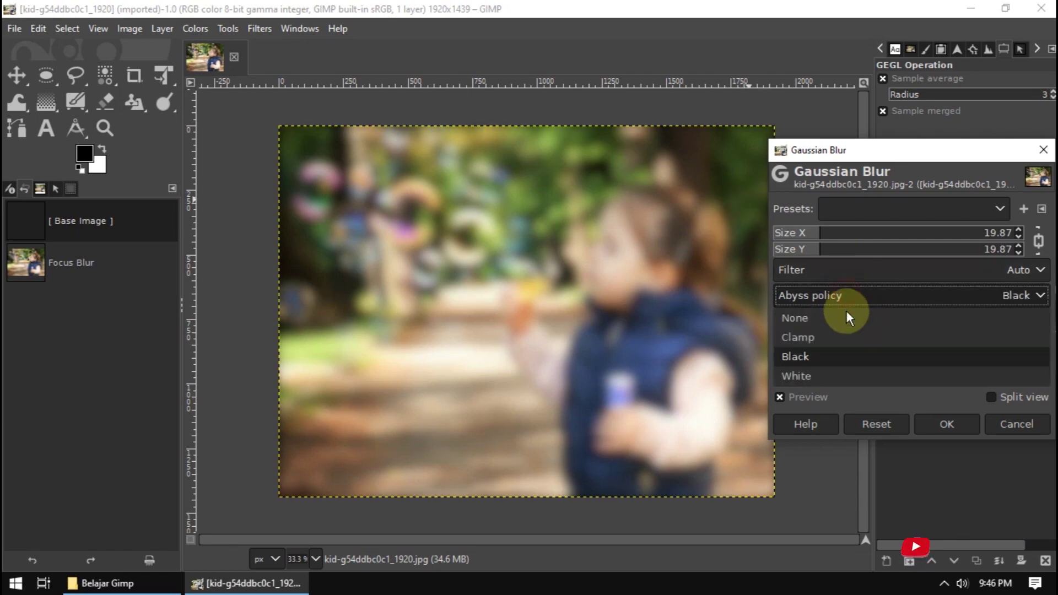
left_click(835, 372)
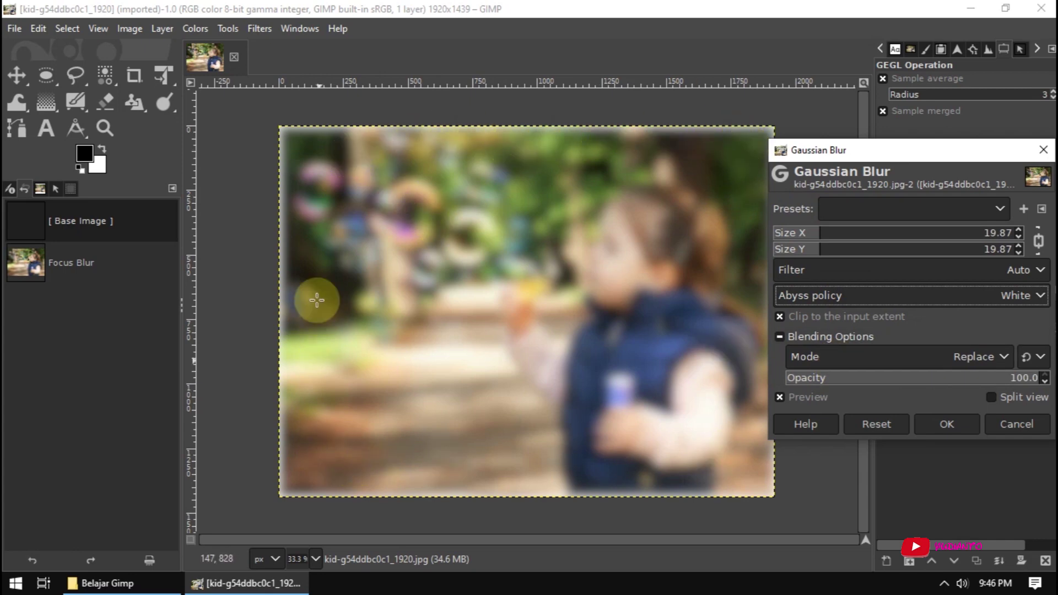
left_click(1006, 425)
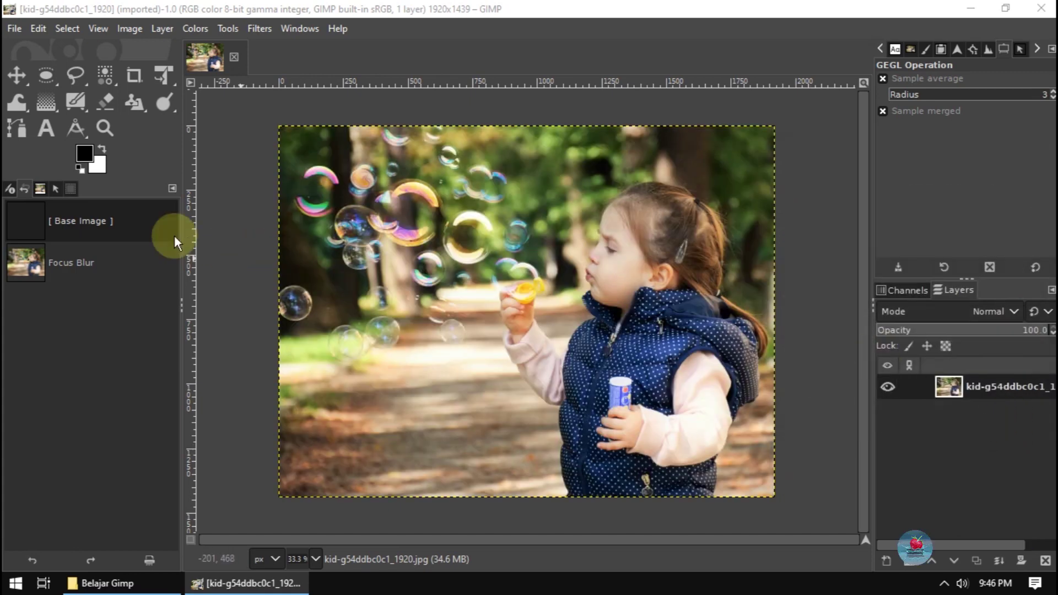
Step: Start the Lens Blur filter from Filters > Blur
left_click(110, 219)
left_click(258, 28)
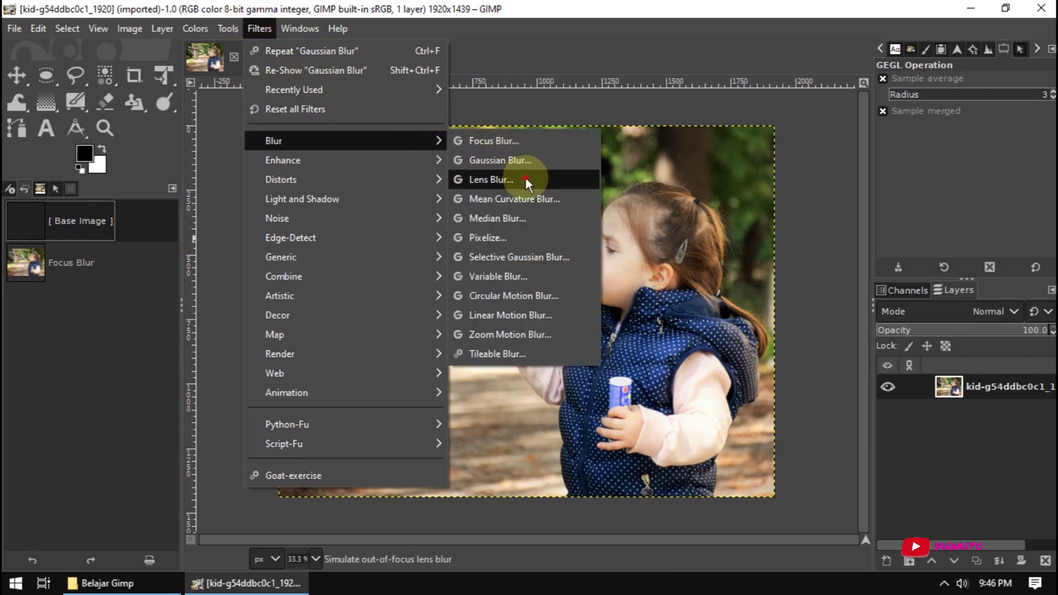
mouse_move(343, 141)
left_click(525, 177)
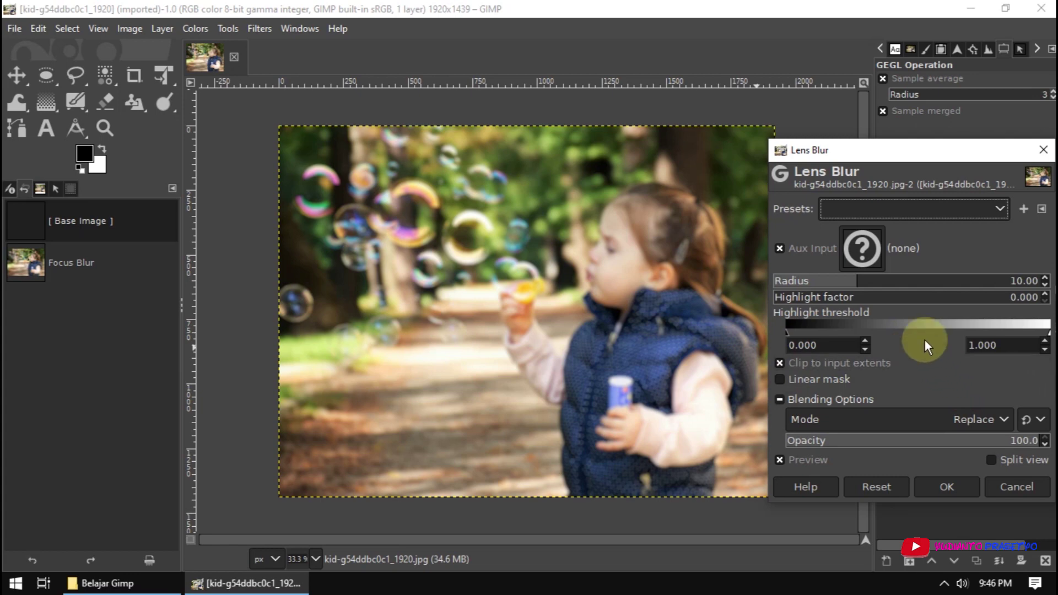
Step: Set the Lens Blur radius to 5.01 and highlight factor to 0.320
left_click(861, 281)
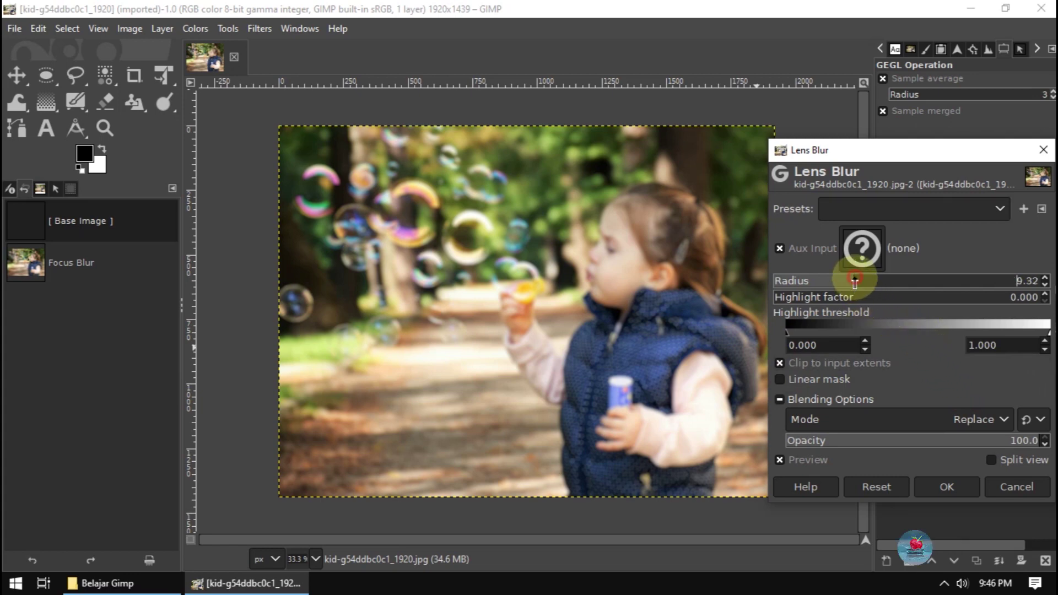
mouse_move(860, 281)
left_mouse_down()
mouse_move(892, 282)
mouse_move(816, 282)
left_mouse_up()
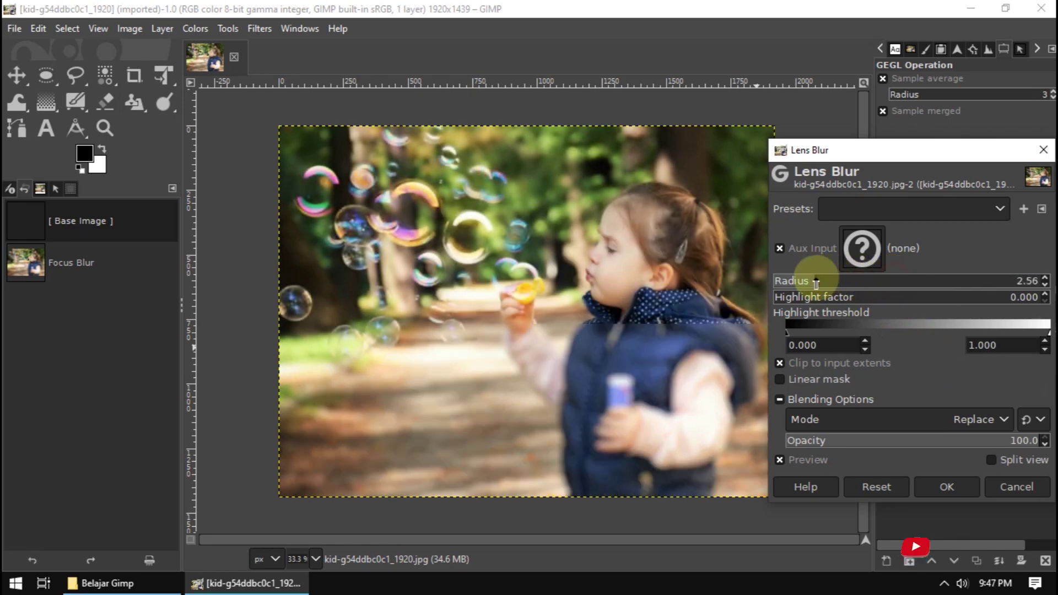
left_click_drag(816, 282, 834, 283)
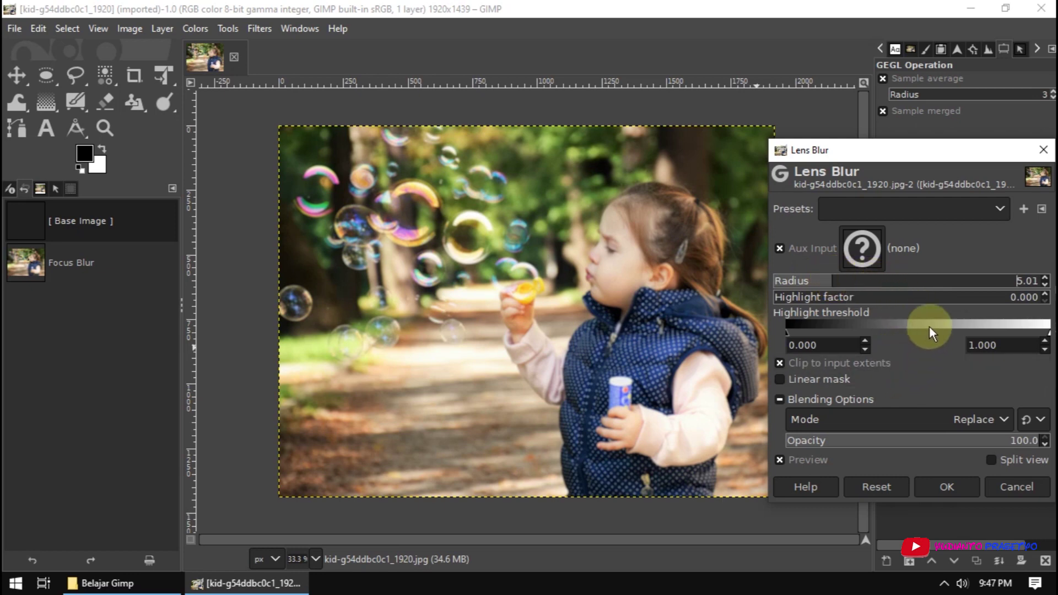
left_click_drag(875, 300, 897, 298)
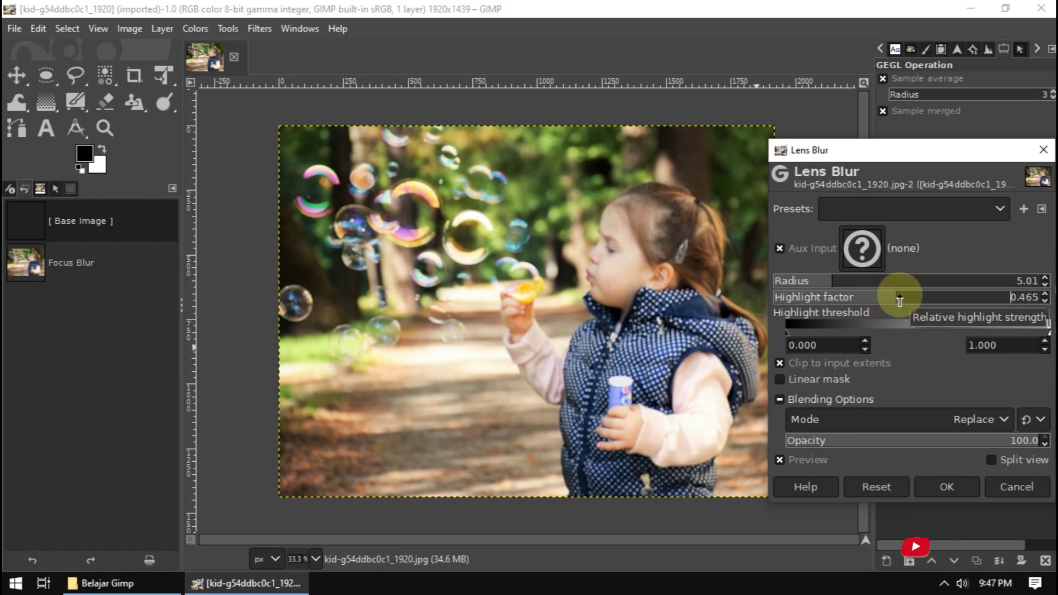
left_click_drag(896, 299, 860, 298)
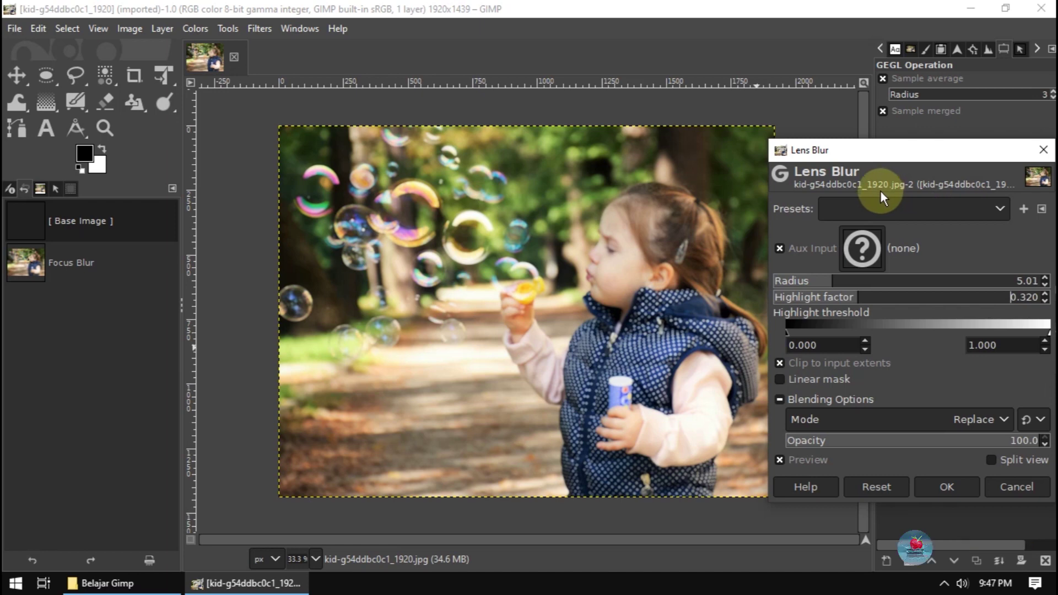
Step: Cancel the Lens Blur dialog, leaving the bubble photo unblurred
left_click(1004, 485)
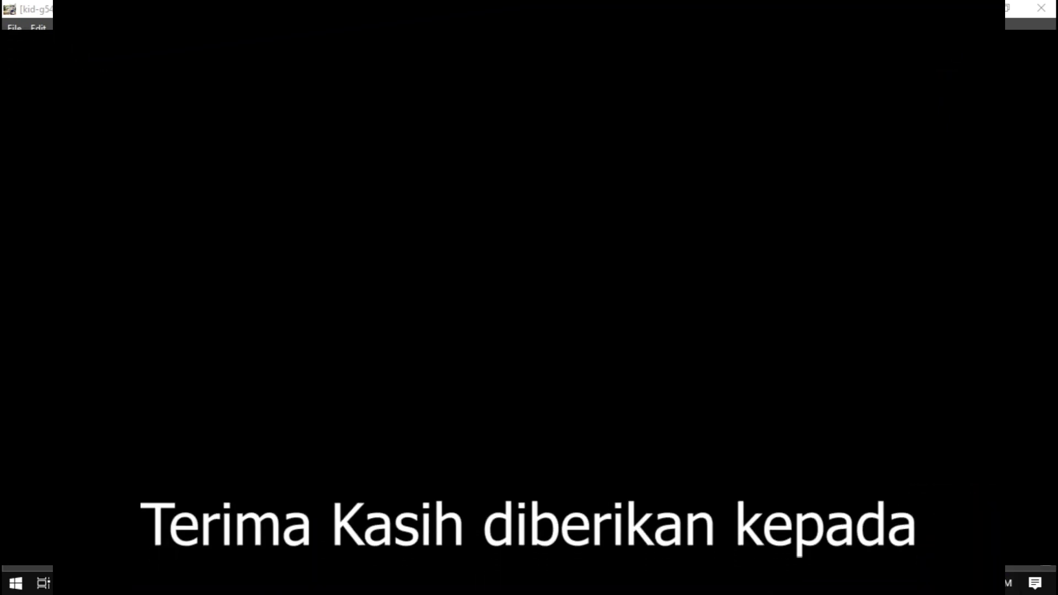